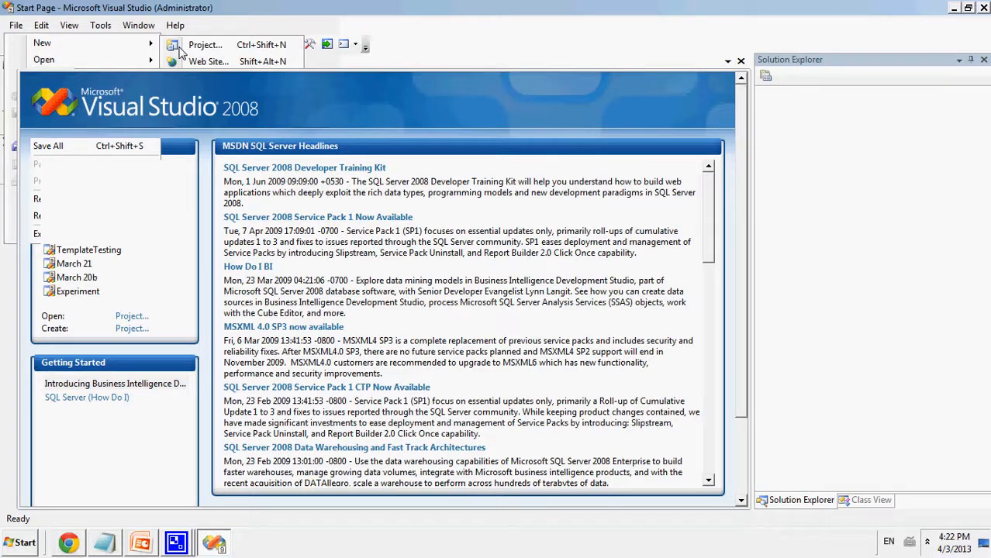
Create a Report Server Project named SimpleReport
{"action": "left_click", "coordinate": [207, 549]}
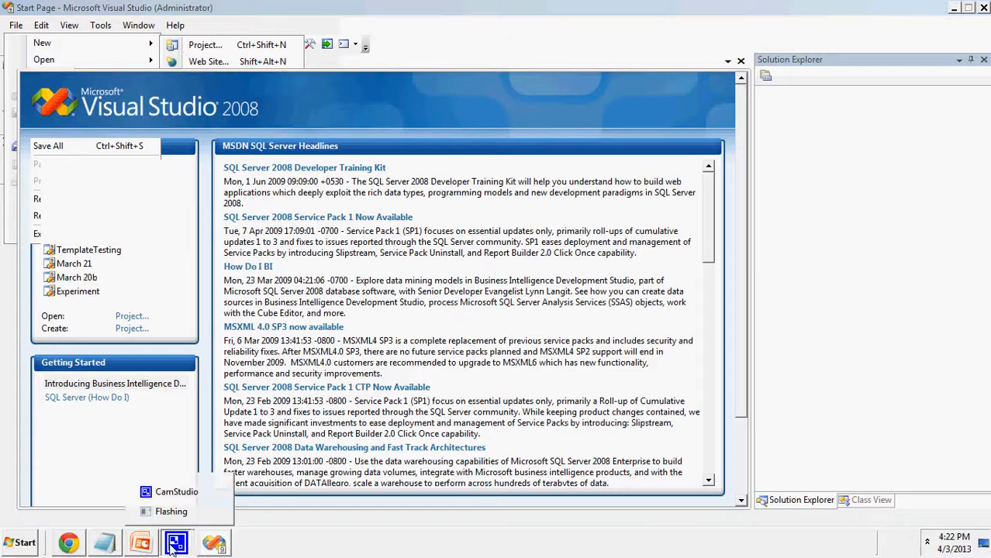
{"action": "left_click", "coordinate": [545, 7]}
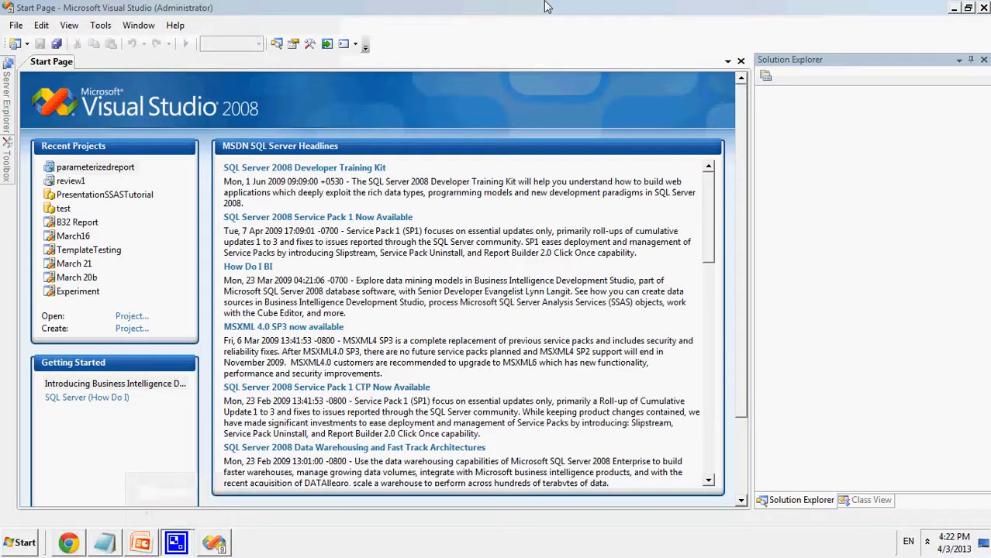
{"action": "key", "text": "ctrl+shift+n"}
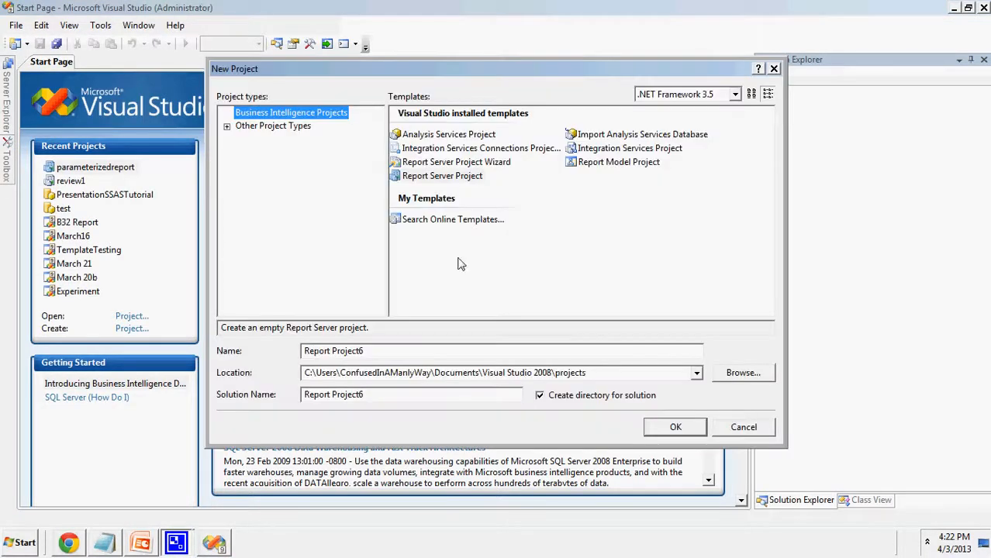
{"action": "left_click", "coordinate": [439, 177]}
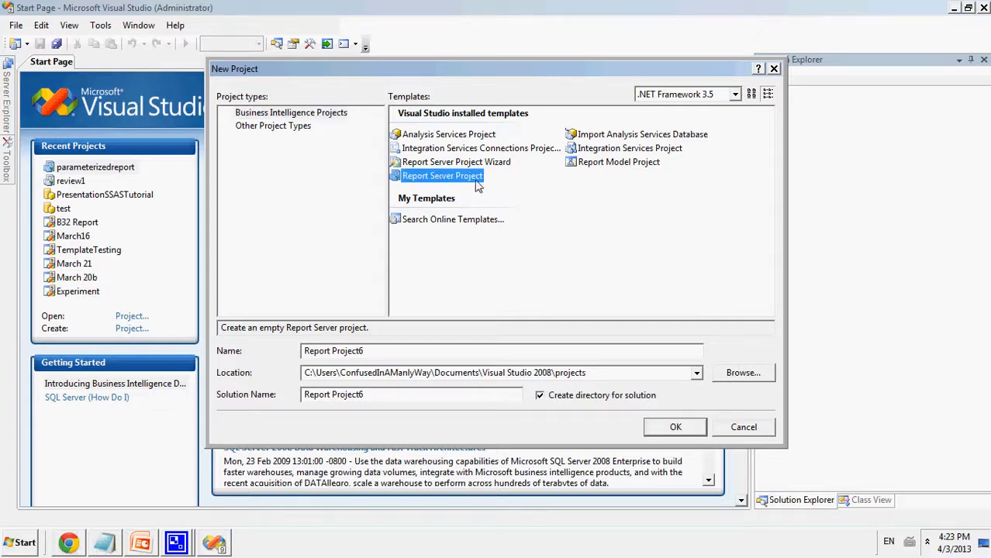
{"action": "left_click_drag", "start_coordinate": [381, 350], "coordinate": [240, 351]}
{"action": "type", "text": "S"}
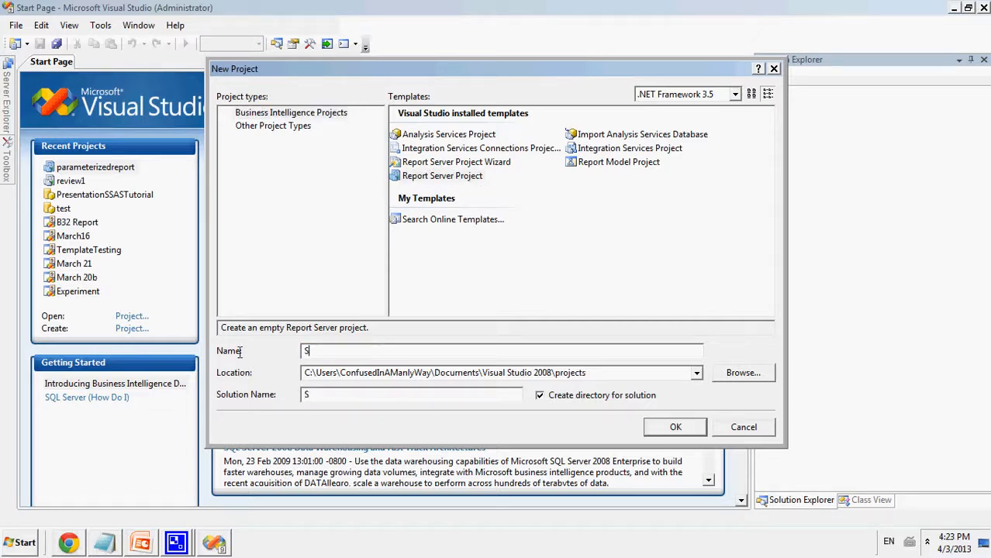
{"action": "type", "text": "impleReport"}
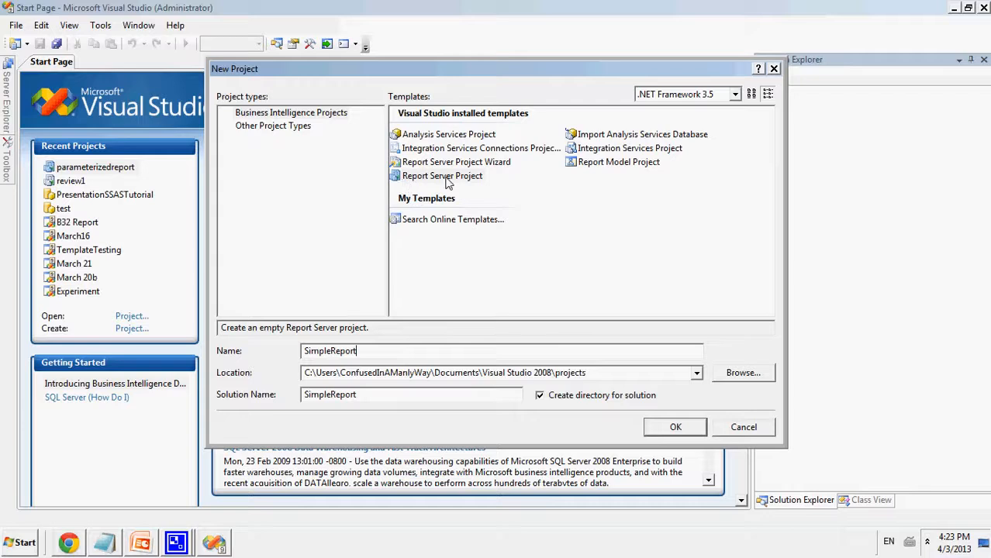
{"action": "left_click", "coordinate": [676, 428]}
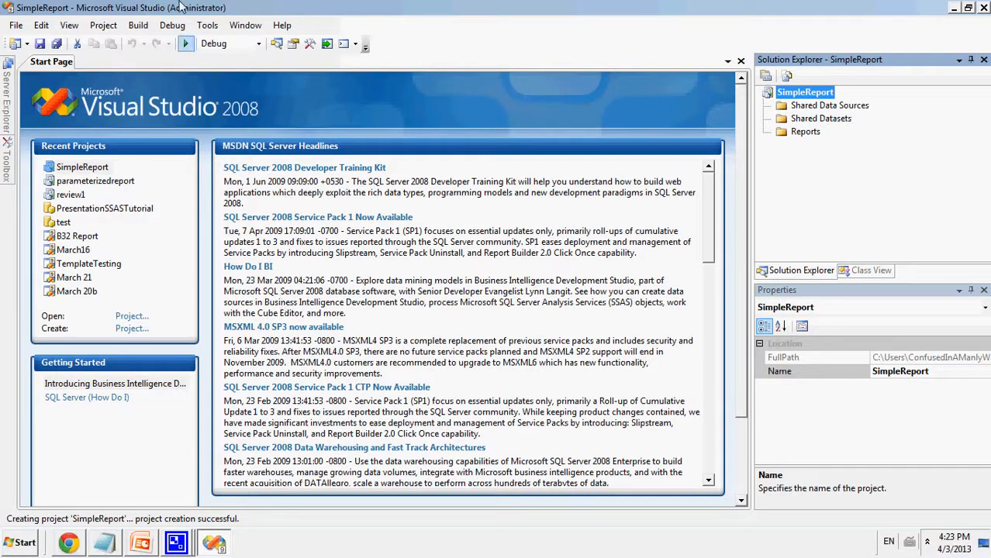
Add a blank report named SimpleReport.rdl to the project's Reports folder
{"action": "left_click", "coordinate": [804, 132]}
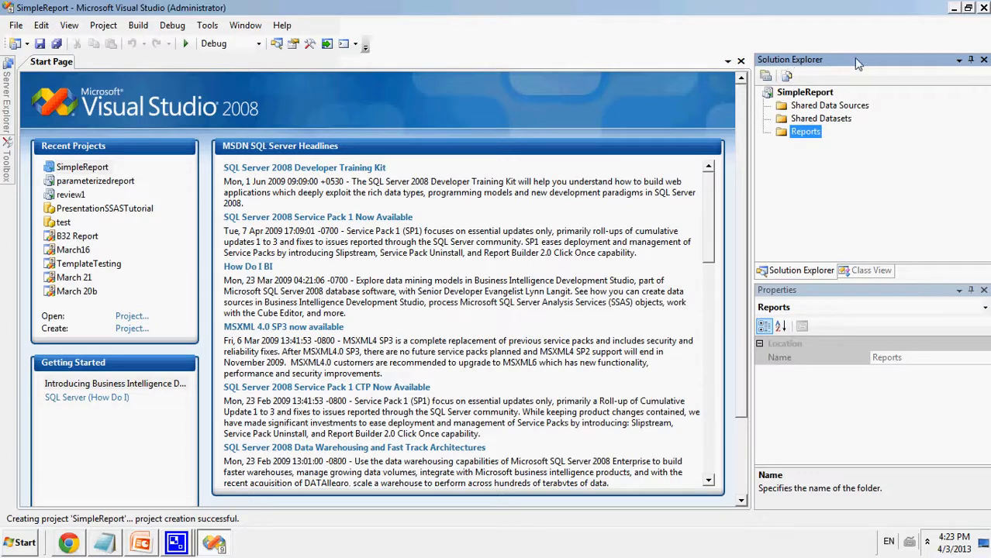
{"action": "right_click", "coordinate": [800, 133]}
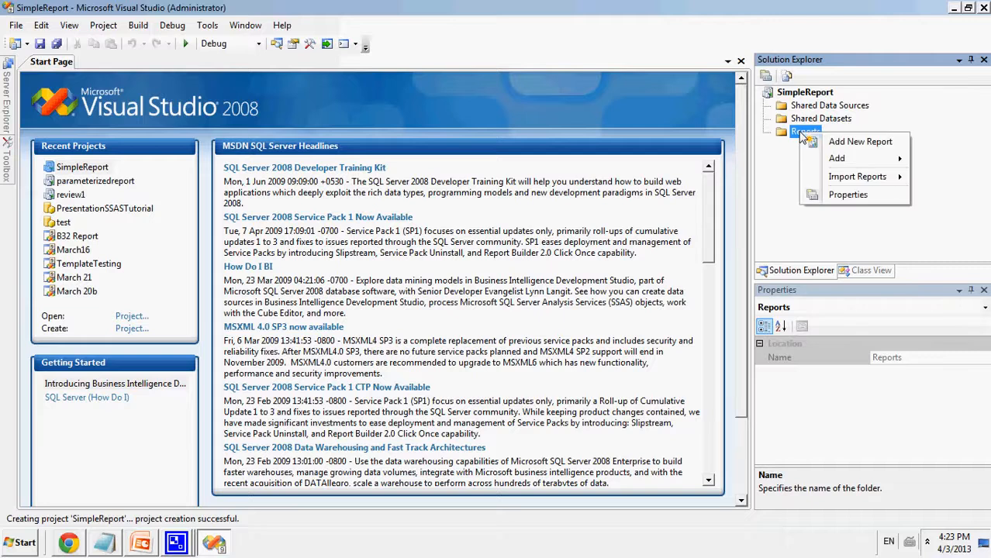
{"action": "mouse_move", "coordinate": [832, 154]}
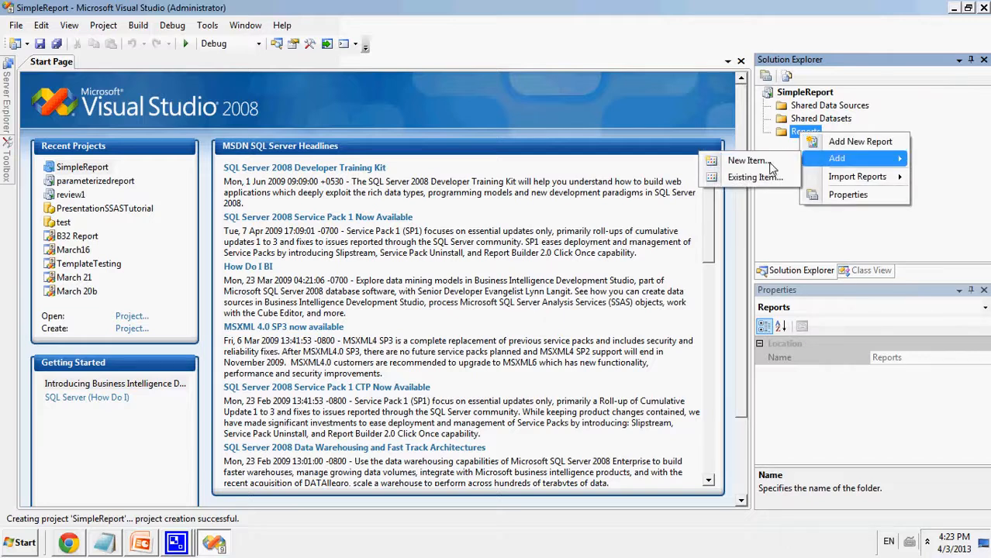
{"action": "left_click", "coordinate": [730, 159]}
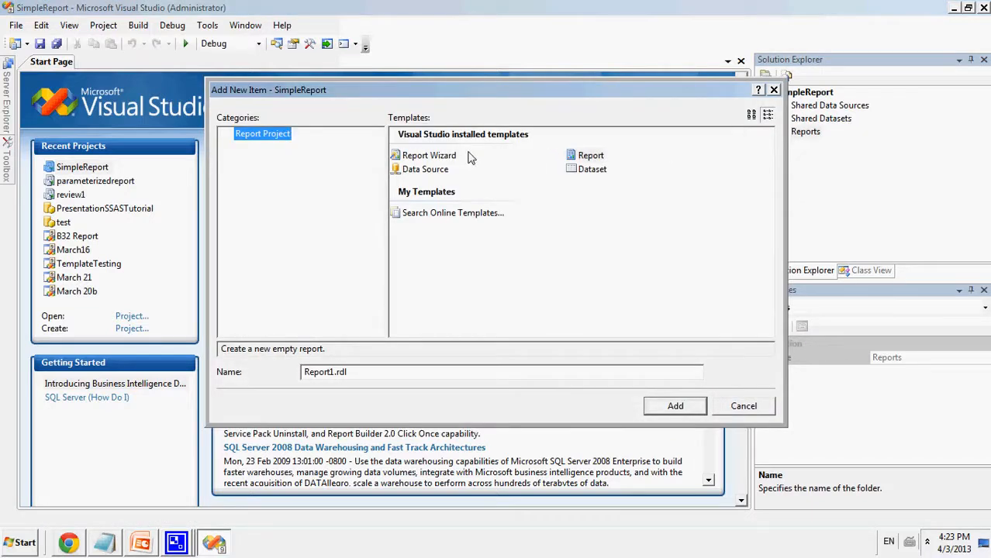
{"action": "left_click", "coordinate": [589, 159]}
{"action": "left_click", "coordinate": [334, 373]}
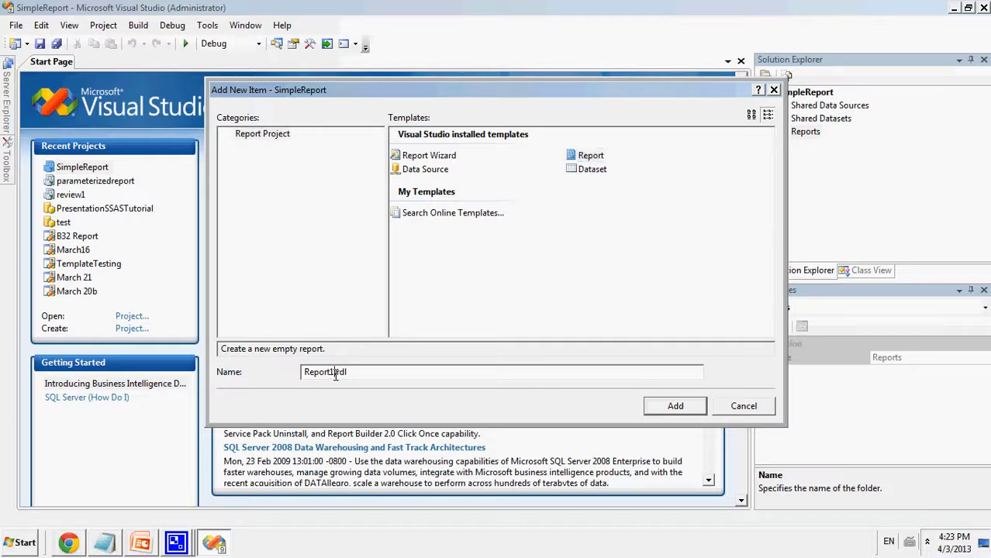
{"action": "left_click_drag", "start_coordinate": [335, 373], "coordinate": [278, 364]}
{"action": "type", "text": "SimpleReport"}
{"action": "left_click", "coordinate": [660, 408]}
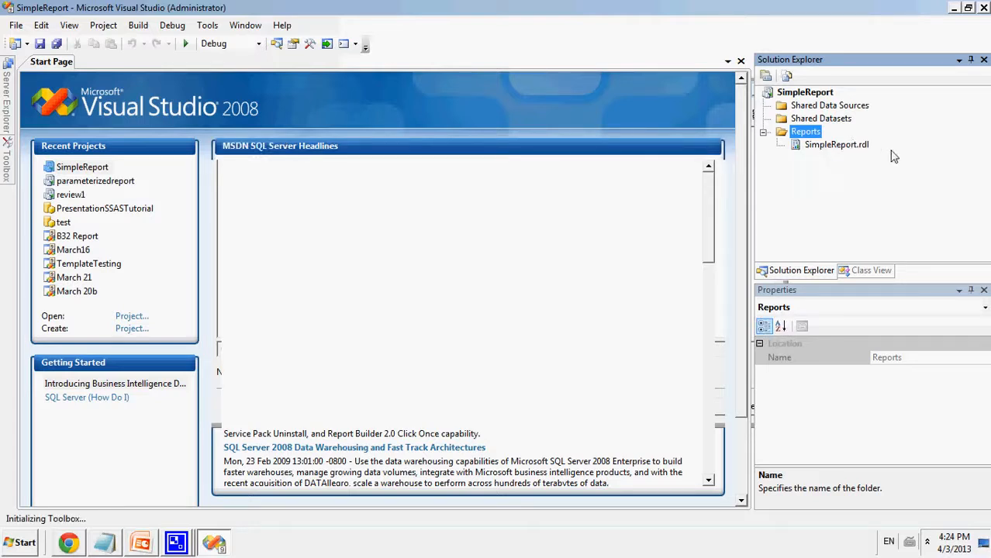
Open SimpleReport.rdl in the designer and enlarge the report body in height and width
{"action": "double_click", "coordinate": [831, 144]}
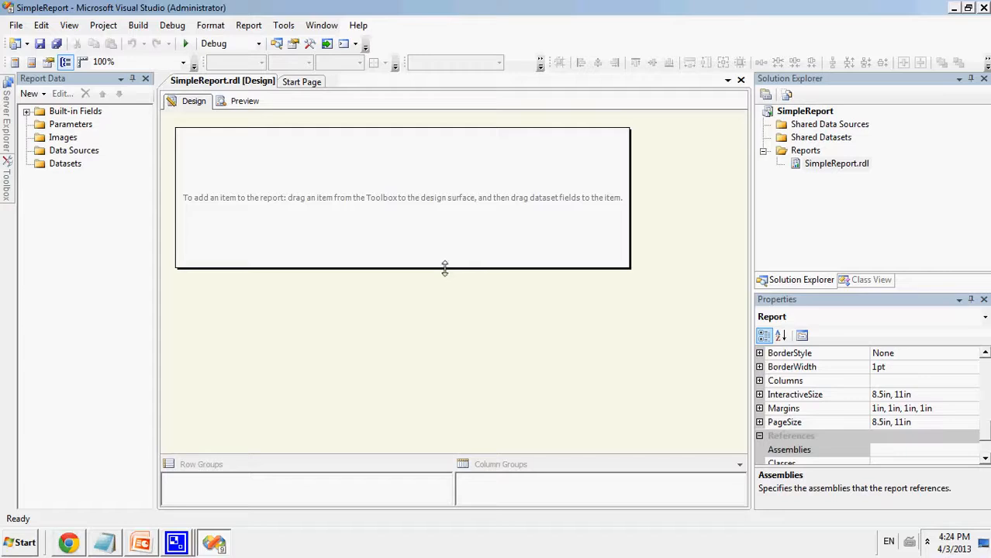
{"action": "left_click_drag", "start_coordinate": [444, 268], "coordinate": [454, 421]}
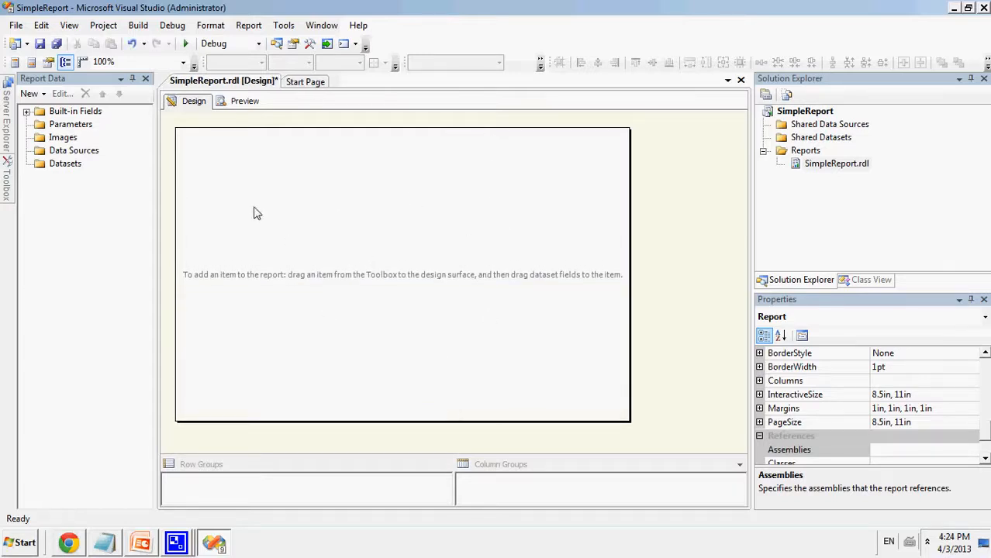
{"action": "left_click_drag", "start_coordinate": [630, 238], "coordinate": [690, 236]}
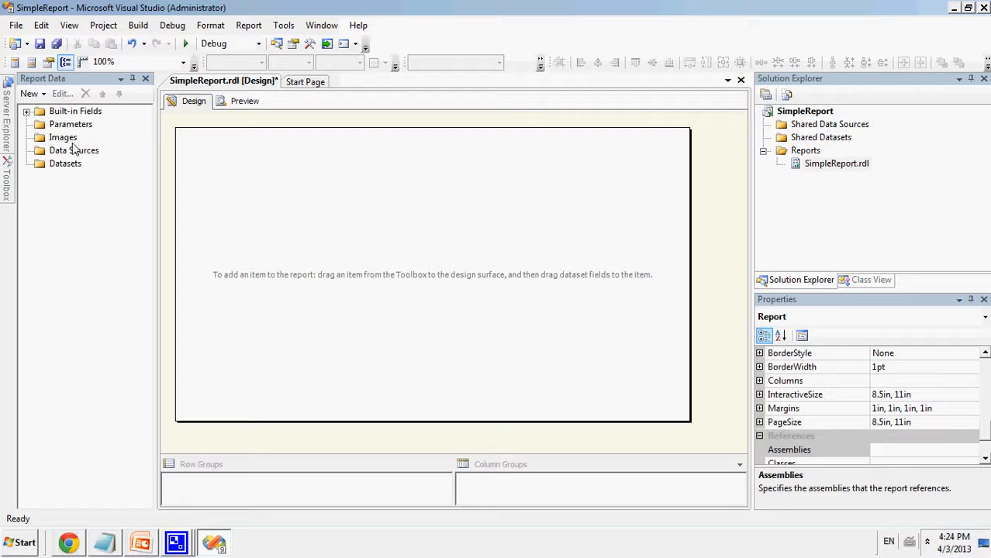
Add a data source to the report and name it DataSource
{"action": "left_click", "coordinate": [72, 166]}
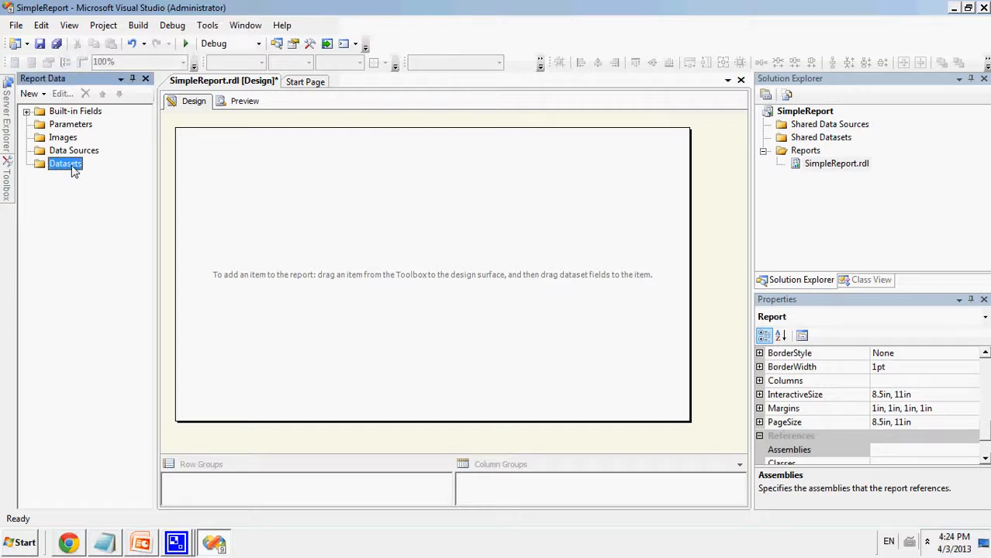
{"action": "right_click", "coordinate": [73, 169]}
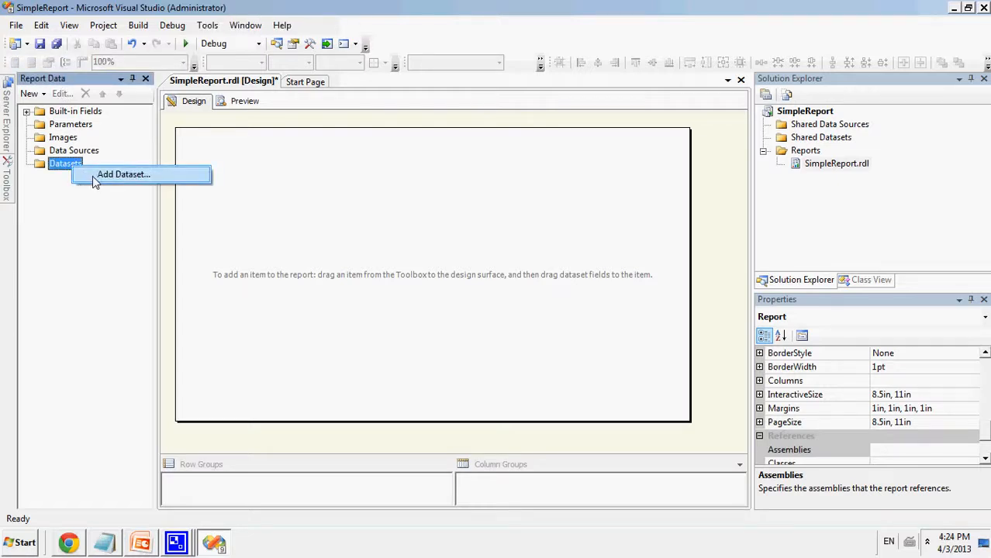
{"action": "left_click", "coordinate": [79, 154]}
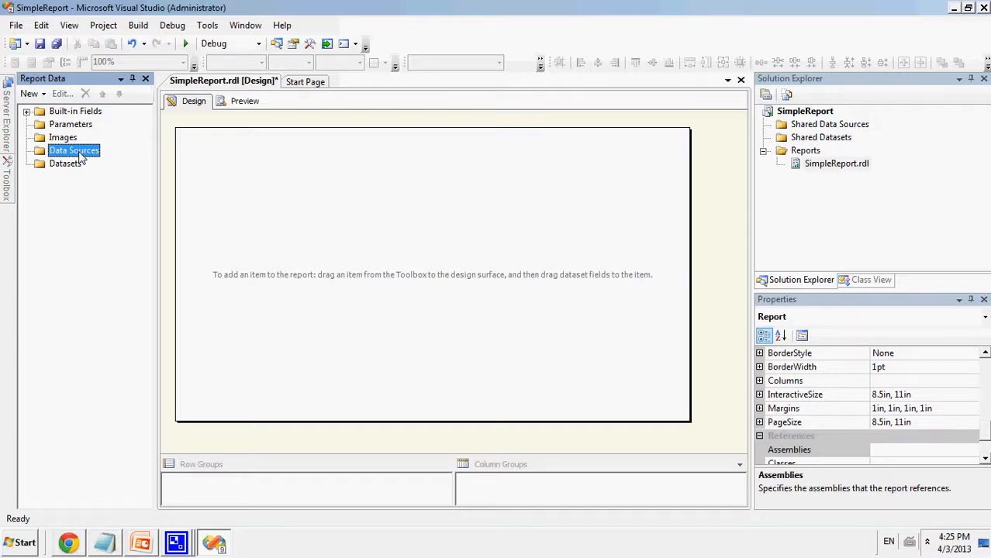
{"action": "right_click", "coordinate": [79, 157]}
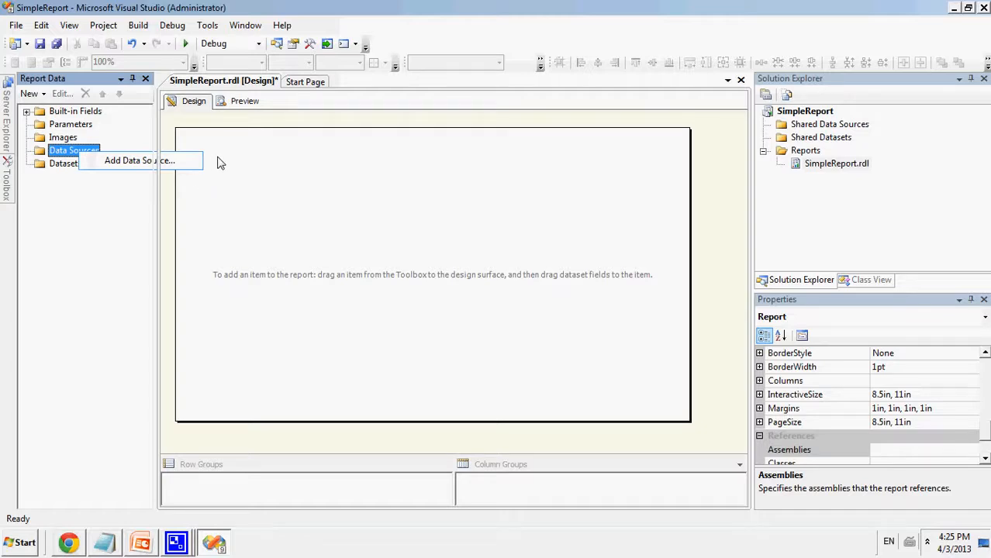
{"action": "left_click", "coordinate": [124, 161]}
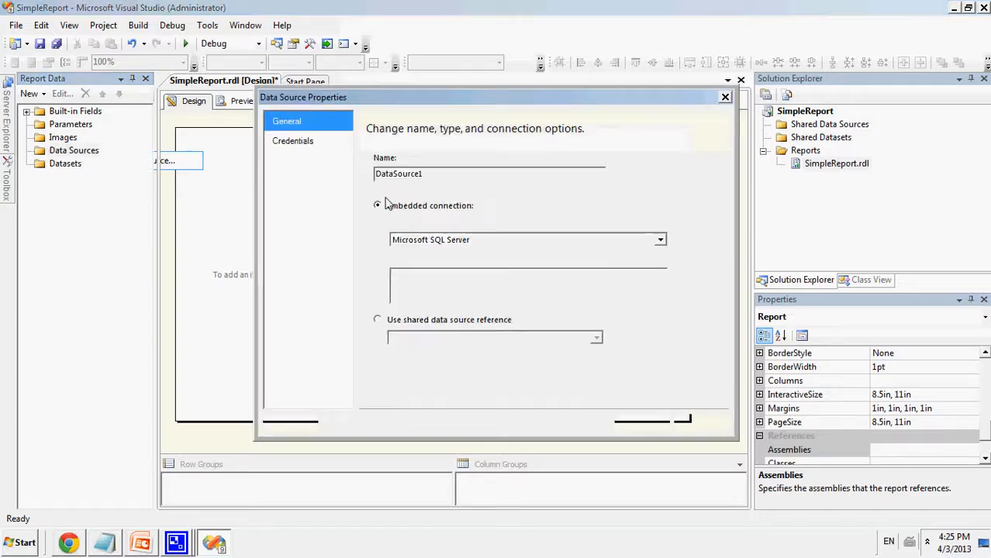
{"action": "left_click_drag", "start_coordinate": [410, 96], "coordinate": [287, 74]}
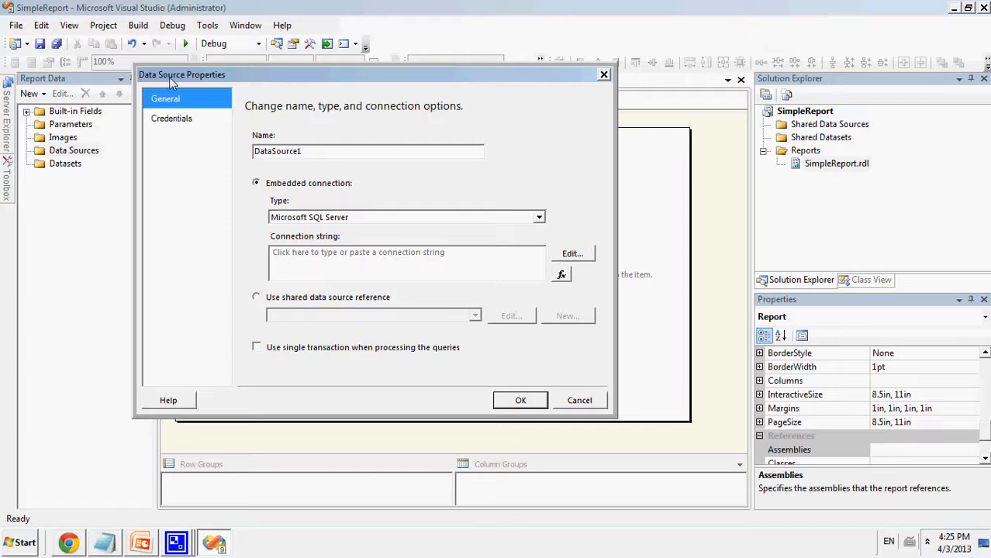
{"action": "double_click", "coordinate": [335, 151]}
{"action": "type", "text": "Dat"}
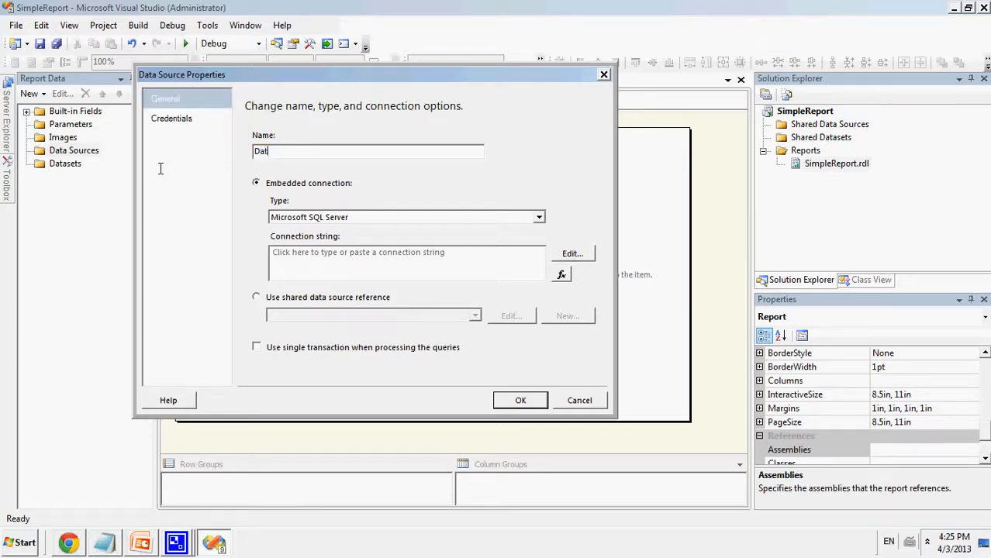
{"action": "type", "text": "aSource"}
Review the connection types offered for the embedded connection, keeping Microsoft SQL Server selected
{"action": "left_click", "coordinate": [314, 219]}
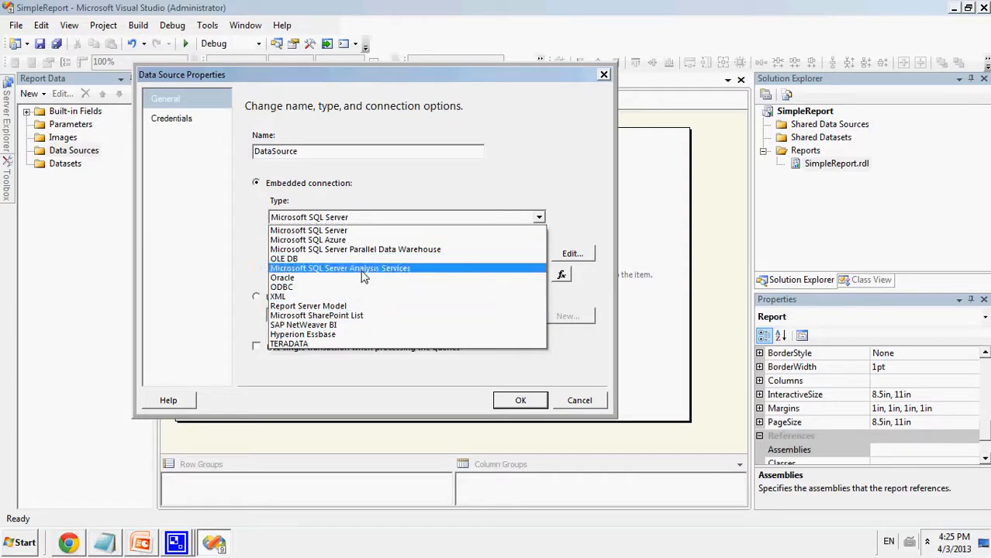
{"action": "left_click", "coordinate": [386, 193]}
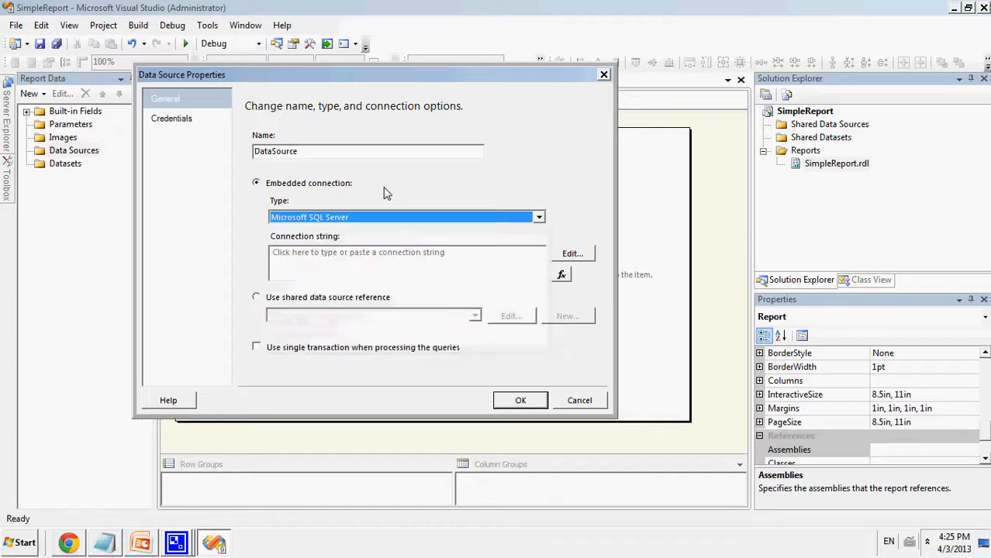
{"action": "left_click", "coordinate": [386, 260]}
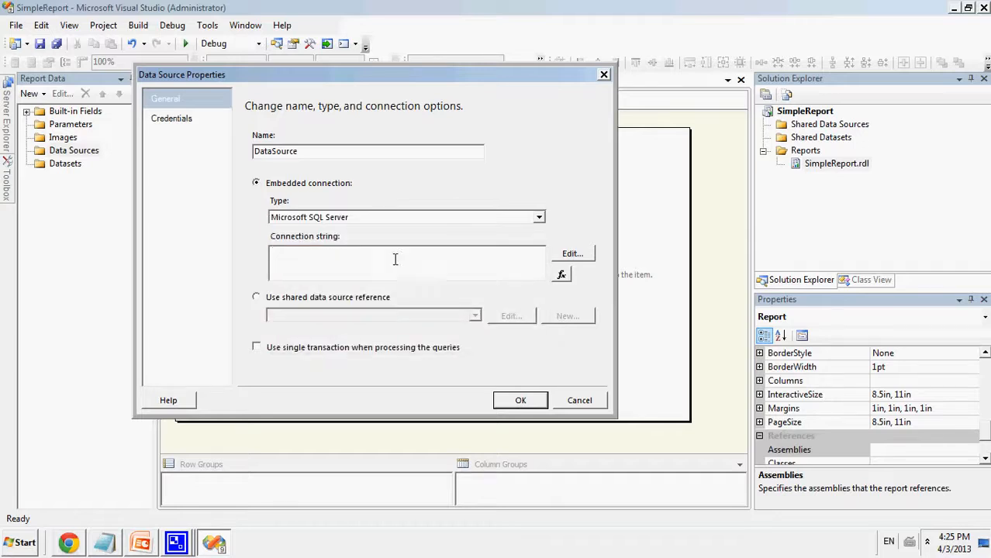
{"action": "left_click", "coordinate": [371, 220]}
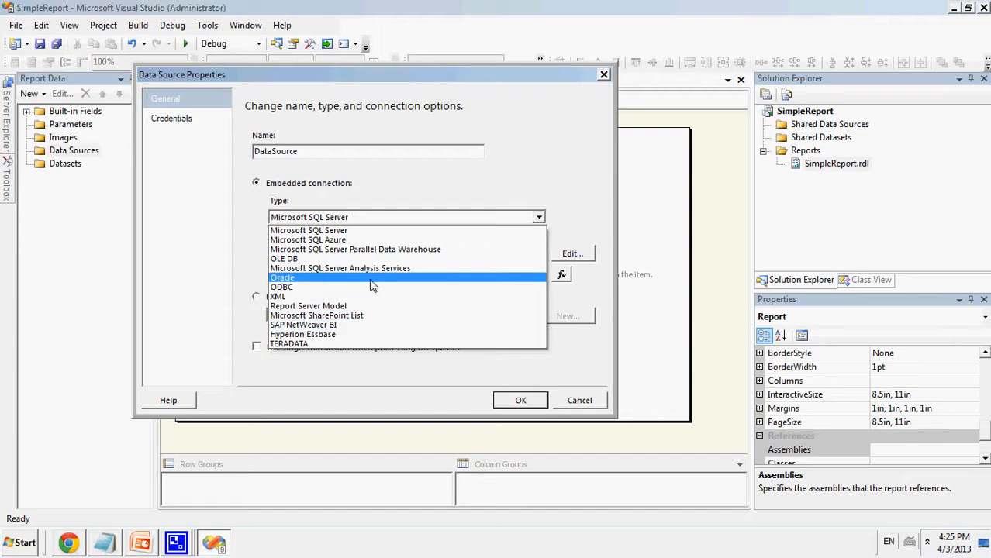
{"action": "left_click", "coordinate": [378, 193]}
{"action": "left_click", "coordinate": [307, 252]}
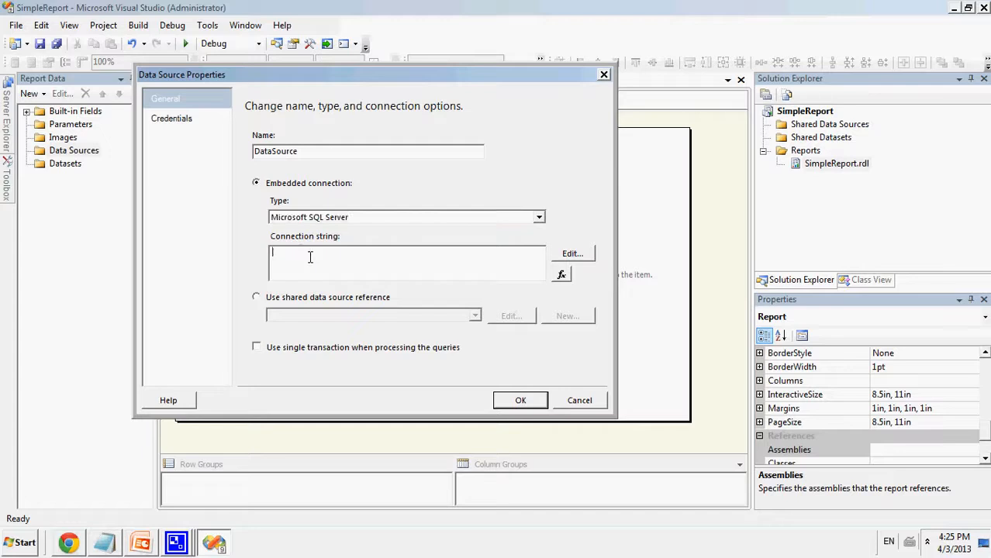
Configure the data source connection with server localhost and database AdventureWorks2008R2, and test the connection
{"action": "left_click", "coordinate": [583, 256]}
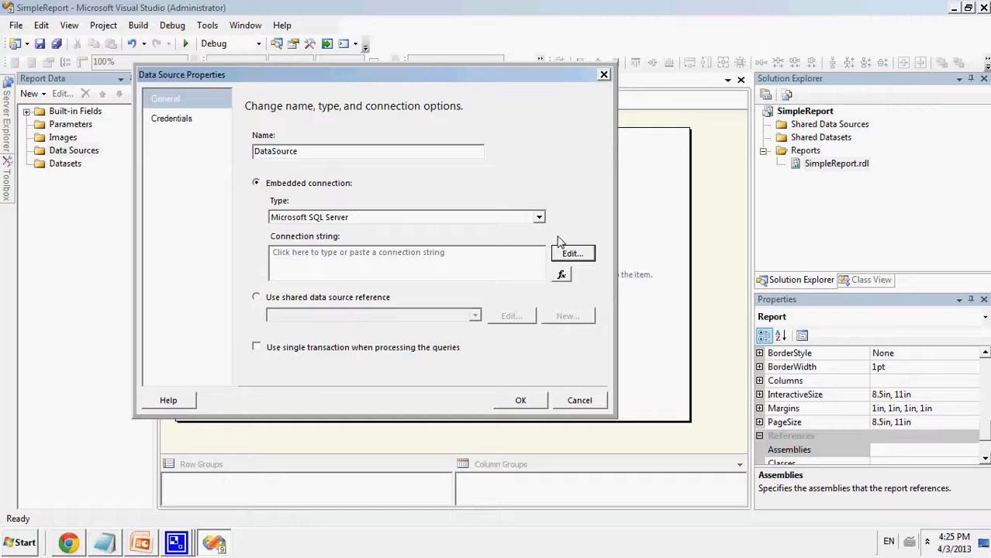
{"action": "left_click", "coordinate": [580, 254]}
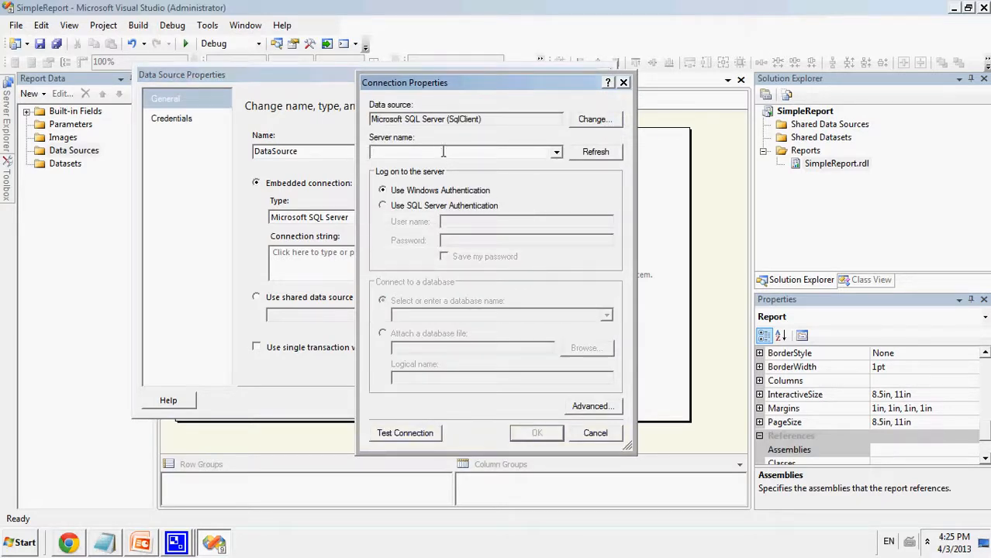
{"action": "type", "text": "localhost"}
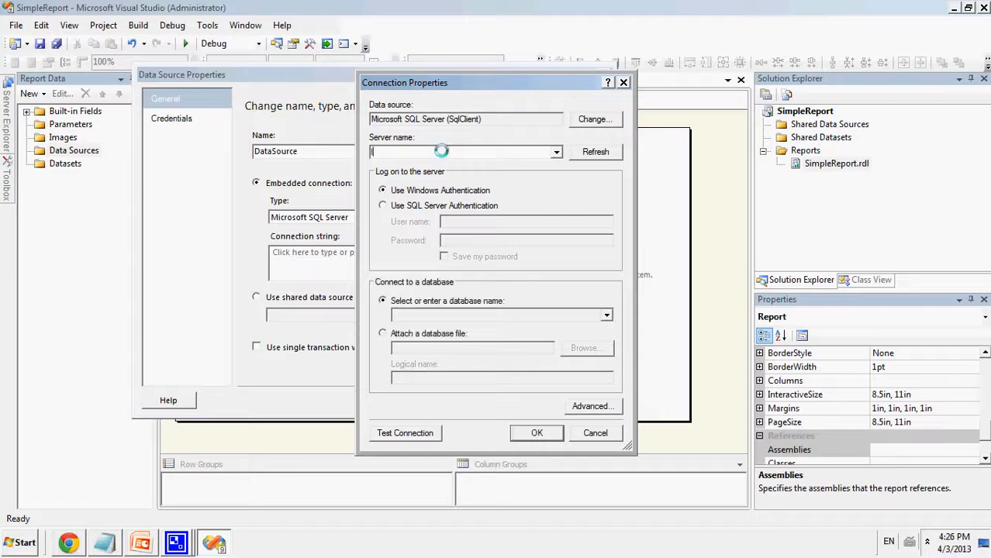
{"action": "left_click", "coordinate": [593, 153]}
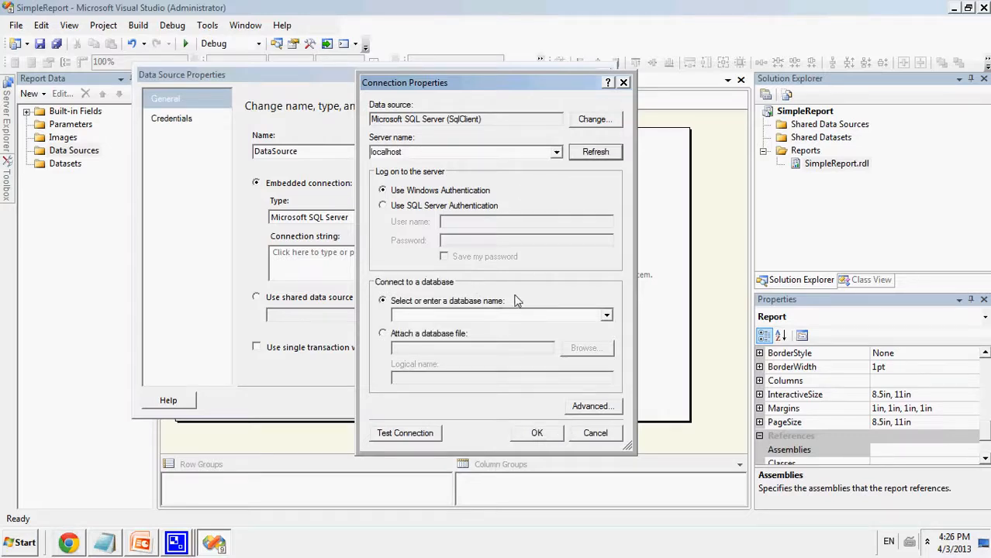
{"action": "left_click", "coordinate": [606, 317]}
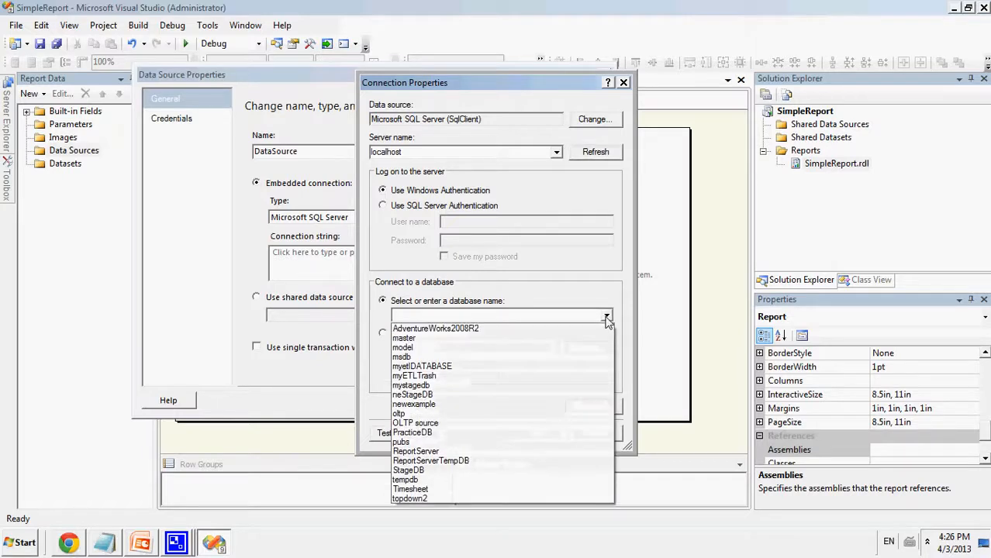
{"action": "left_click", "coordinate": [460, 331]}
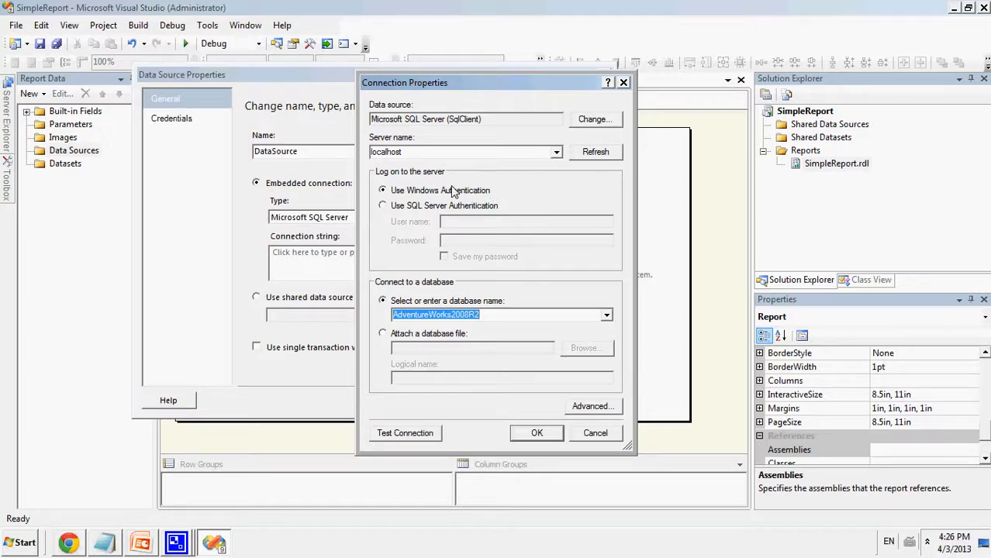
{"action": "left_click", "coordinate": [424, 441]}
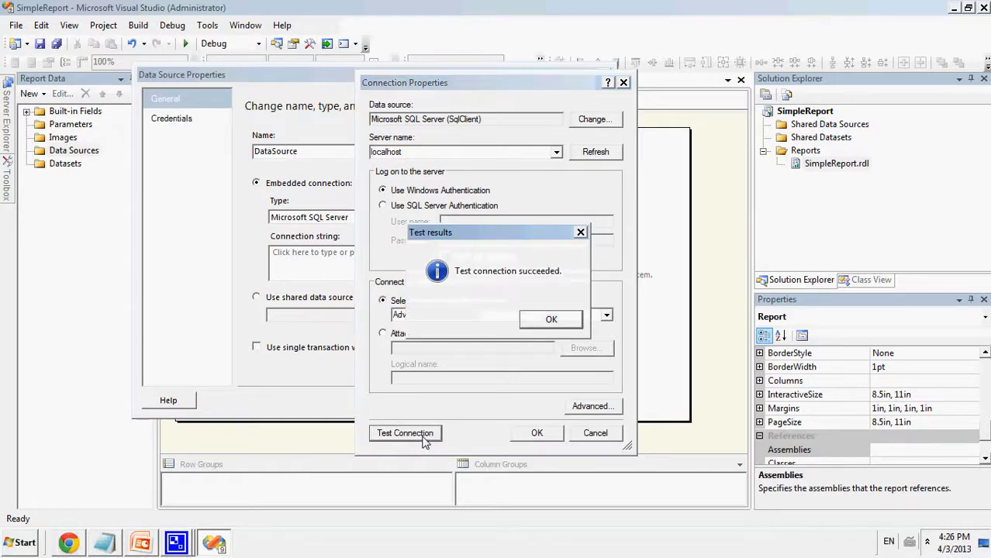
Accept the tested connection settings and save the embedded data source in the report
{"action": "left_click", "coordinate": [547, 322]}
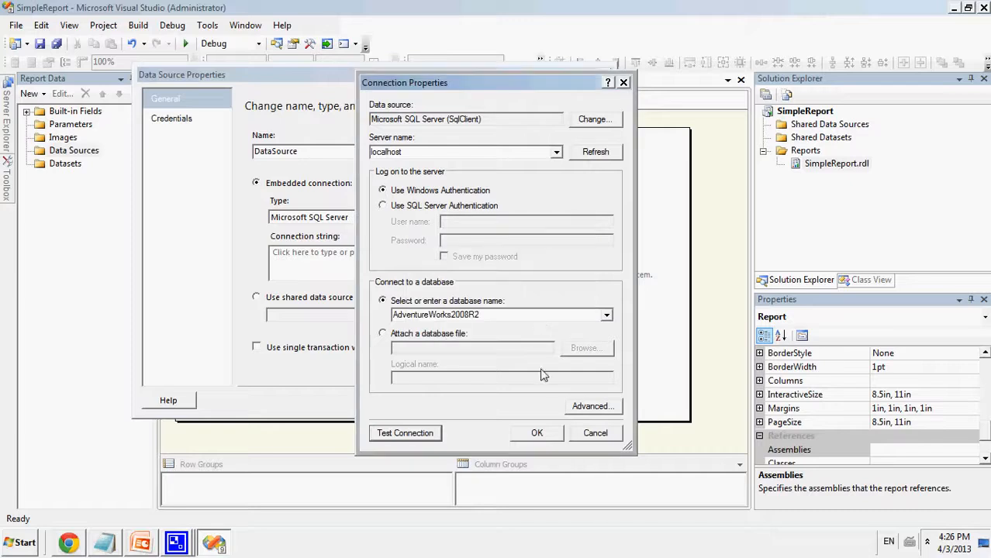
{"action": "left_click", "coordinate": [522, 437]}
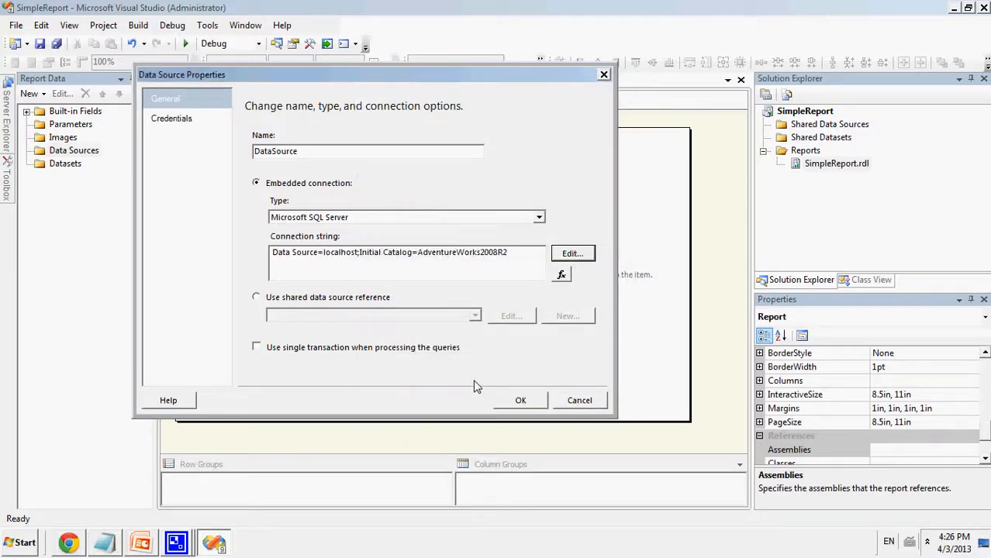
{"action": "left_click", "coordinate": [519, 403]}
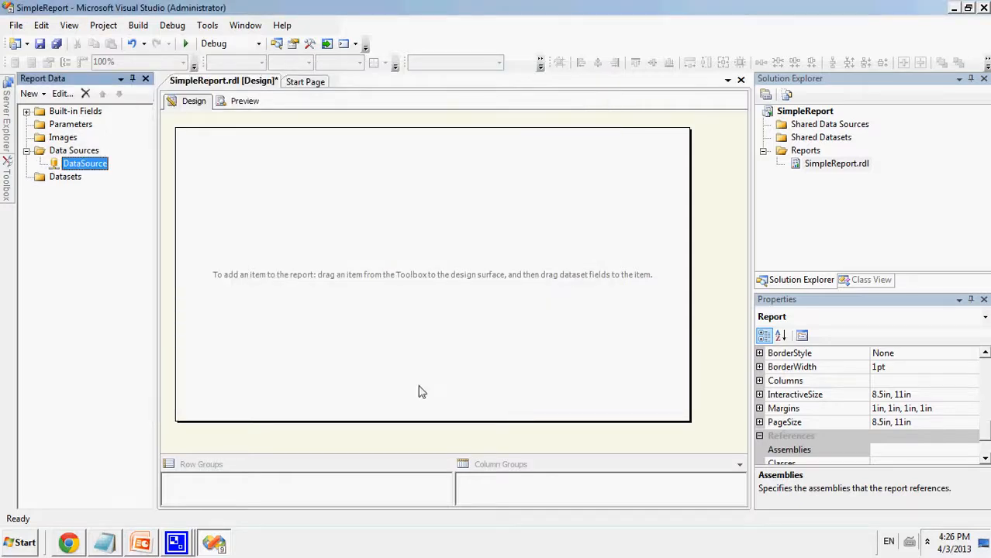
Add a dataset embedded in the report, using DataSource as its data source and Text as the query type
{"action": "left_click", "coordinate": [61, 184]}
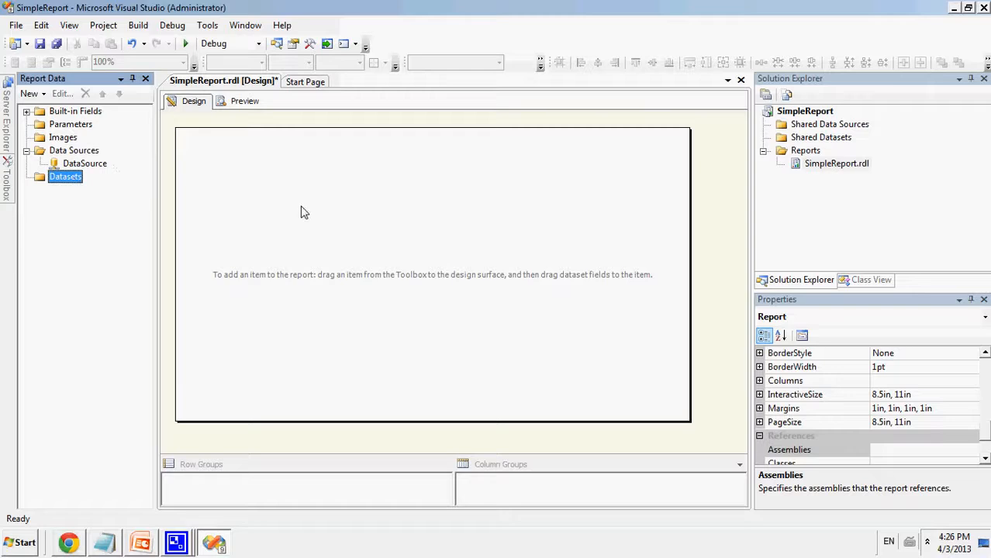
{"action": "right_click", "coordinate": [75, 186]}
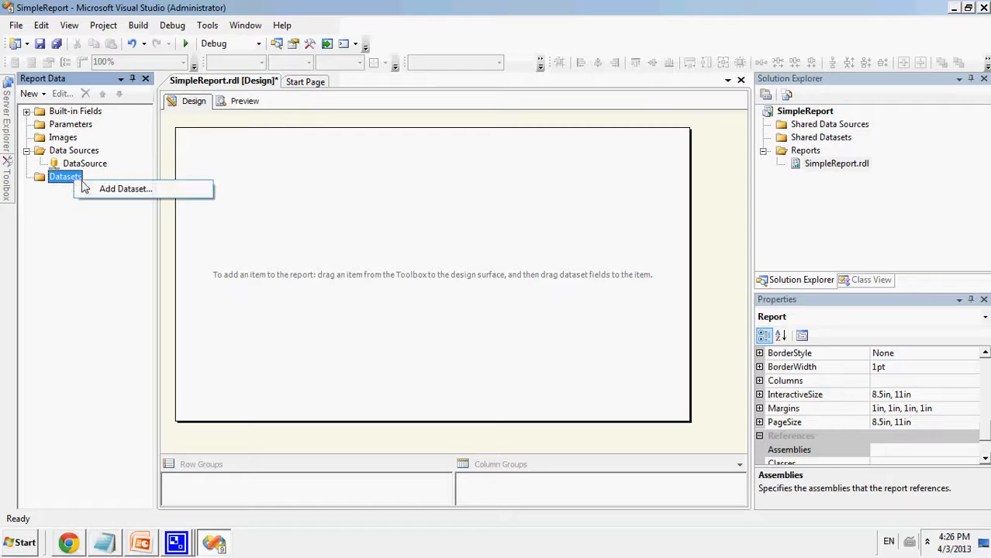
{"action": "left_click", "coordinate": [93, 191]}
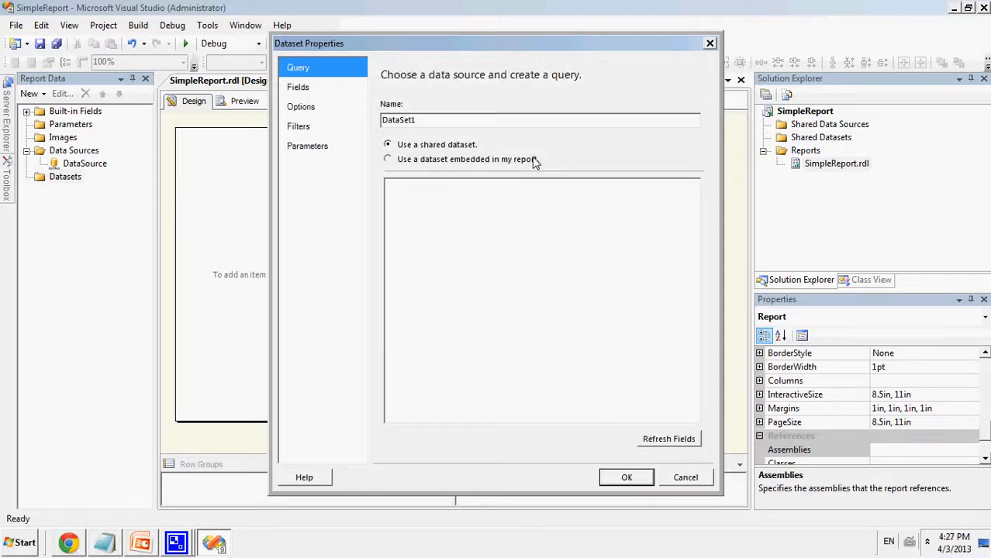
{"action": "left_click", "coordinate": [438, 160]}
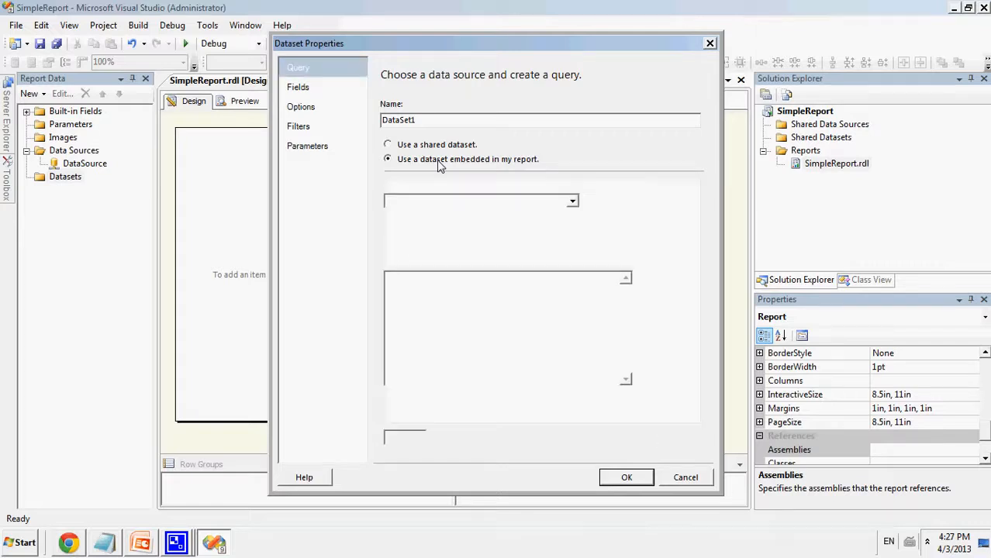
{"action": "left_click", "coordinate": [436, 204]}
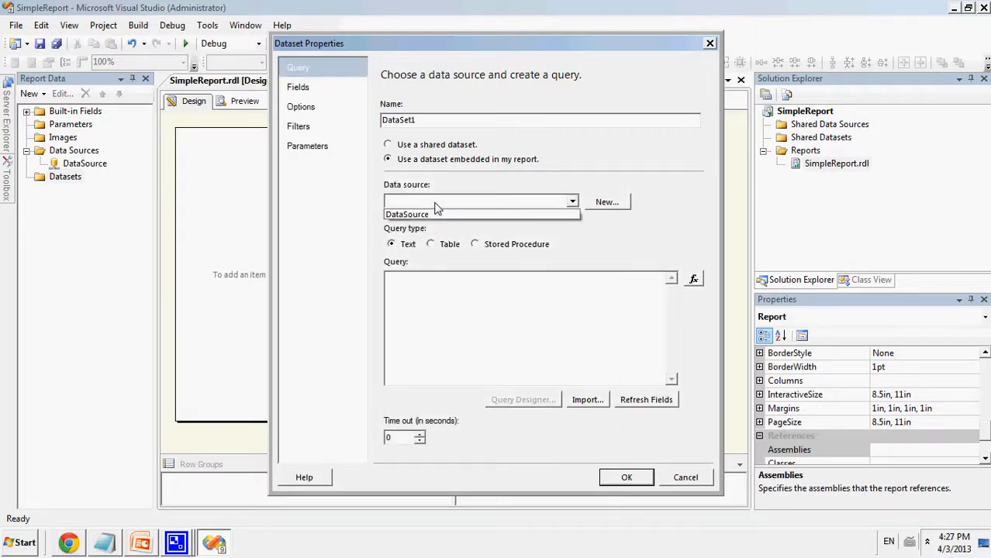
{"action": "left_click", "coordinate": [563, 217]}
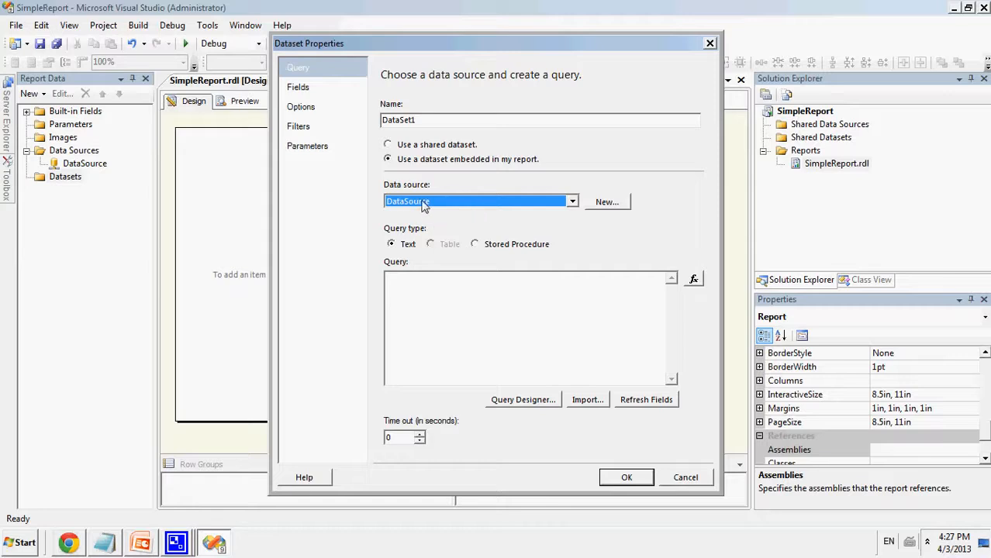
{"action": "left_click", "coordinate": [518, 366]}
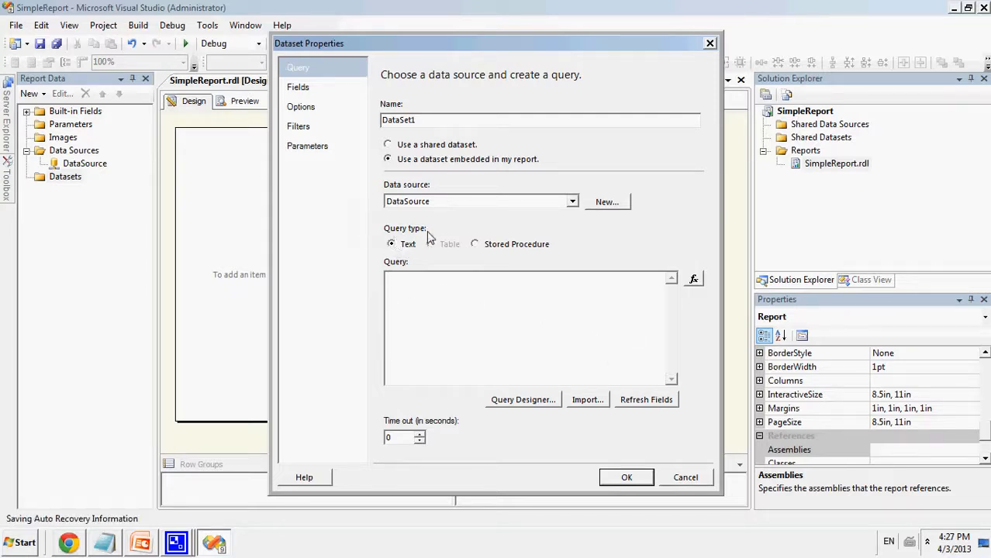
Open the Query Designer for the dataset and add the Person (Person) table to the query
{"action": "left_click", "coordinate": [513, 402]}
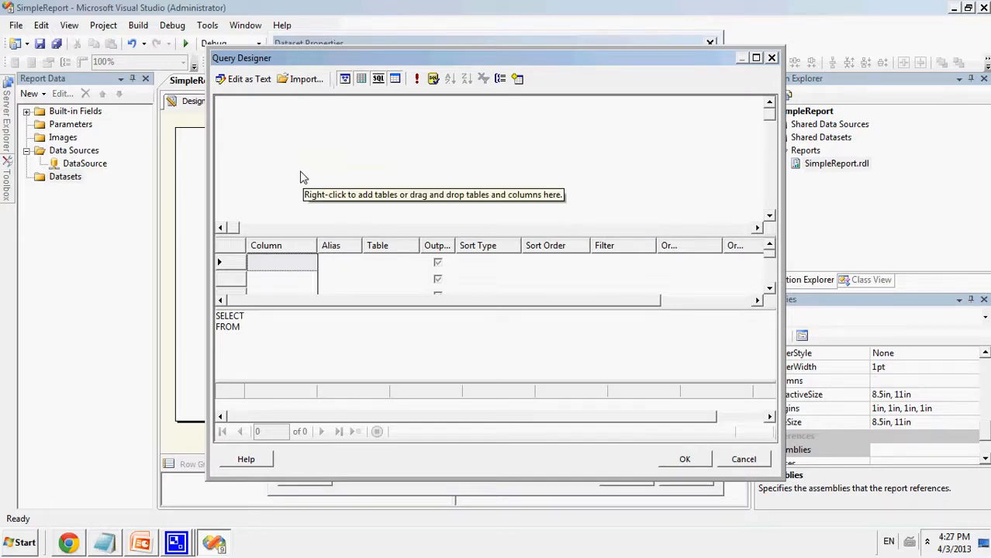
{"action": "left_click_drag", "start_coordinate": [216, 316], "coordinate": [286, 328]}
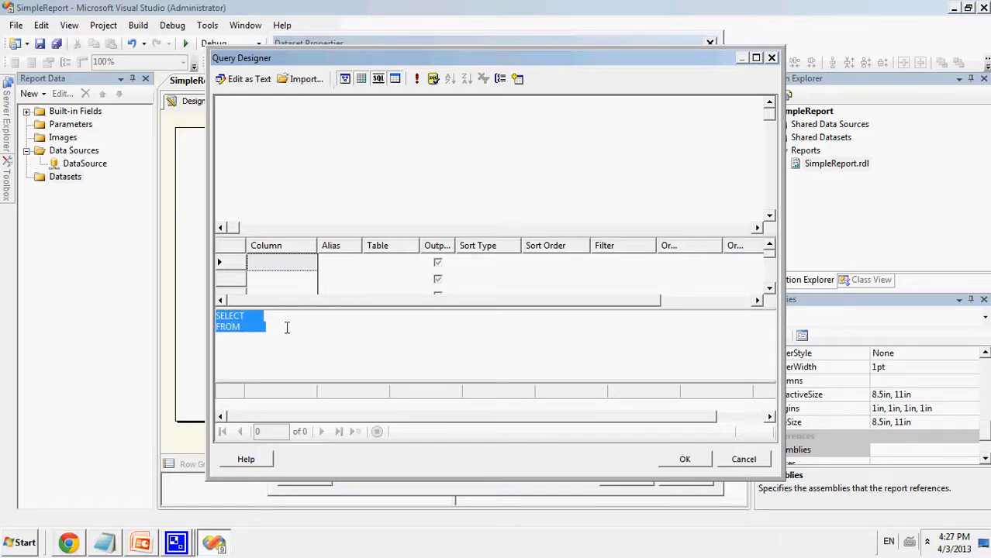
{"action": "left_click", "coordinate": [286, 328]}
{"action": "right_click", "coordinate": [290, 137]}
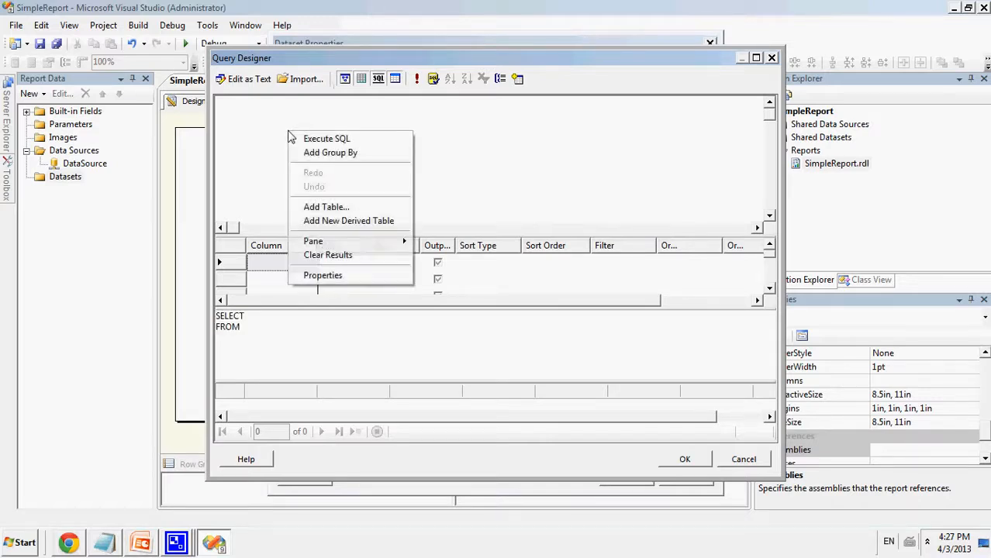
{"action": "left_click", "coordinate": [332, 207]}
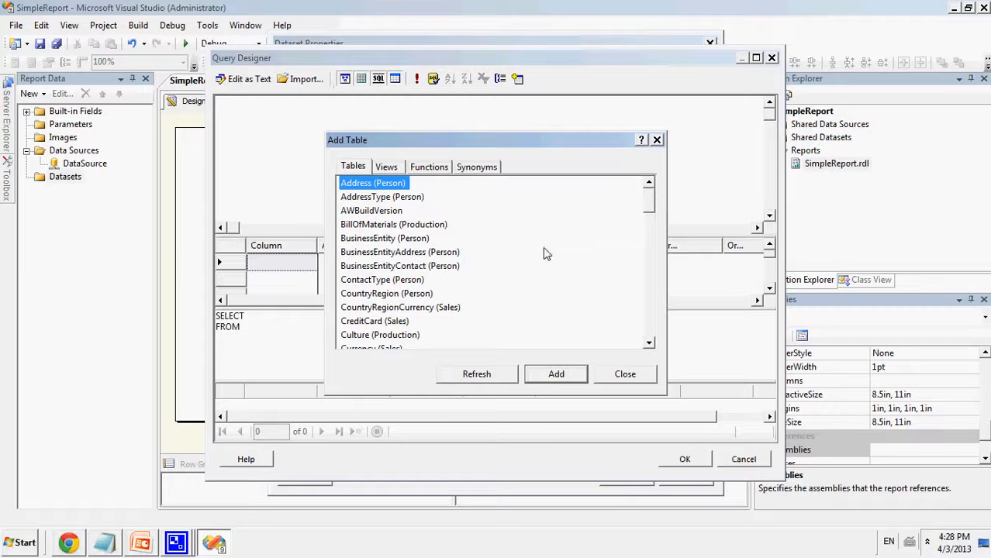
{"action": "left_click", "coordinate": [366, 267]}
{"action": "type", "text": "pe"}
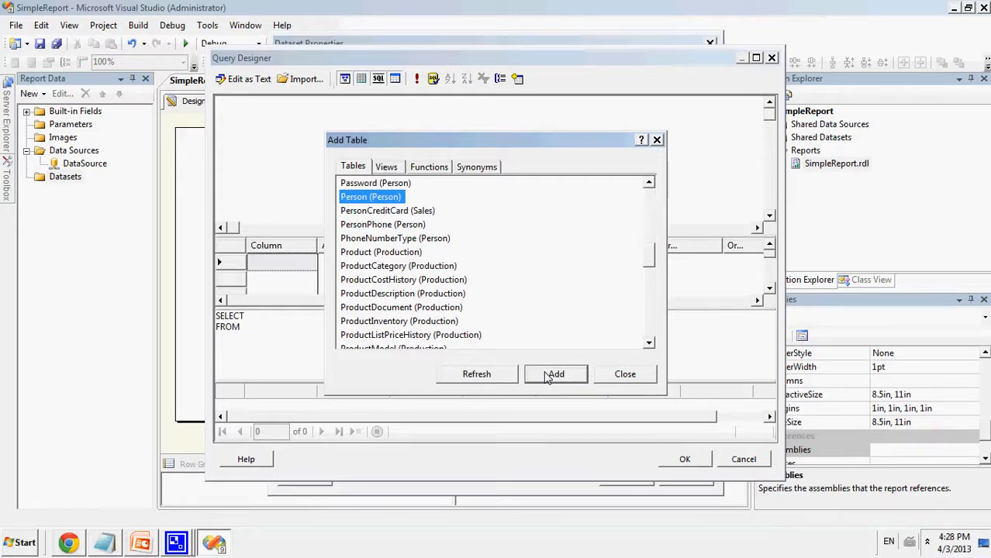
{"action": "left_click", "coordinate": [548, 377]}
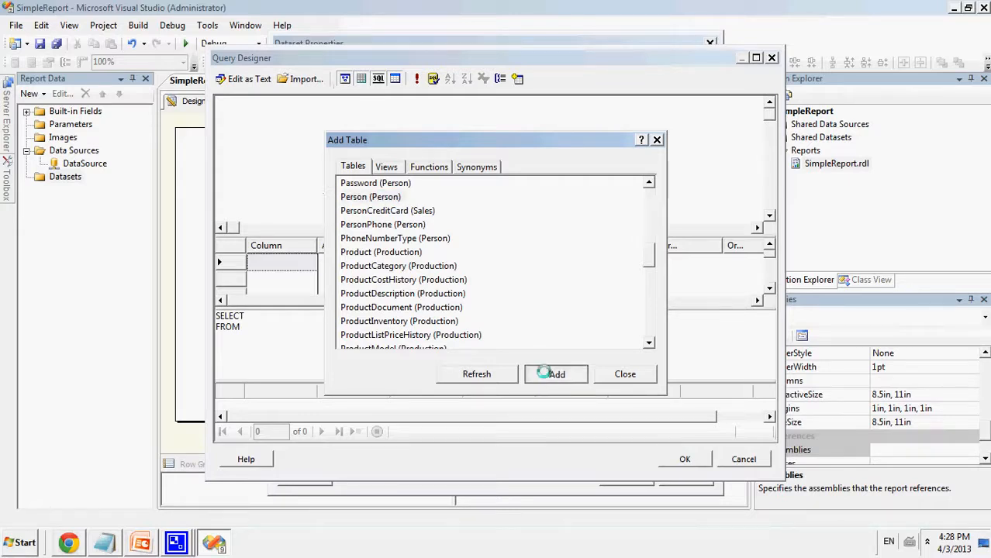
{"action": "left_click", "coordinate": [618, 380]}
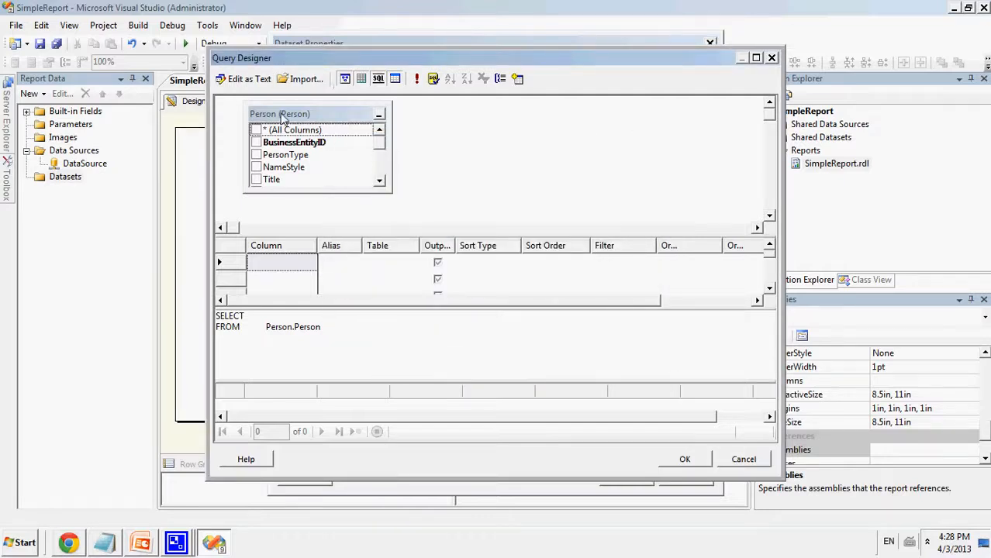
Reposition the Person table in the query diagram and include its FirstName, MiddleName and LastName columns in the query
{"action": "left_click_drag", "start_coordinate": [282, 119], "coordinate": [426, 121]}
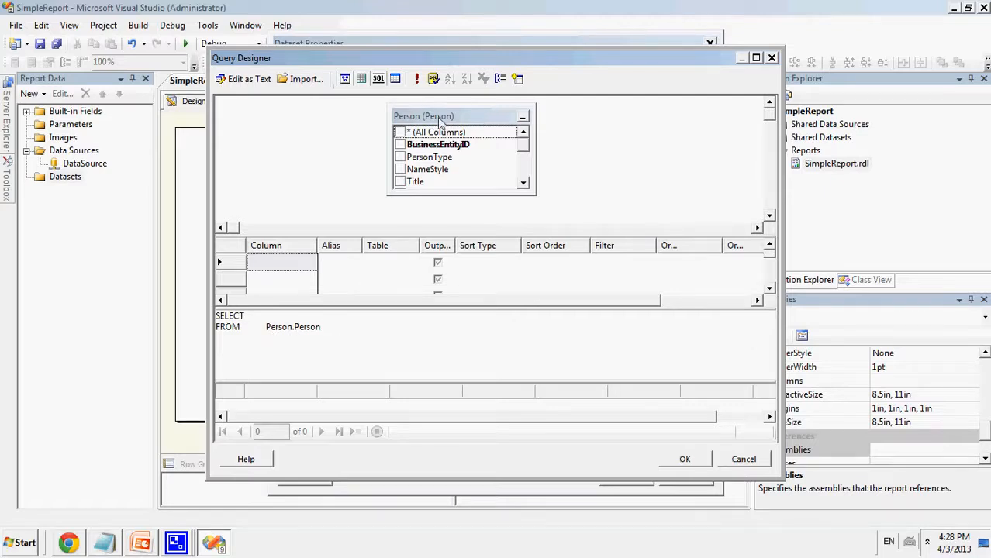
{"action": "left_click_drag", "start_coordinate": [424, 117], "coordinate": [332, 118]}
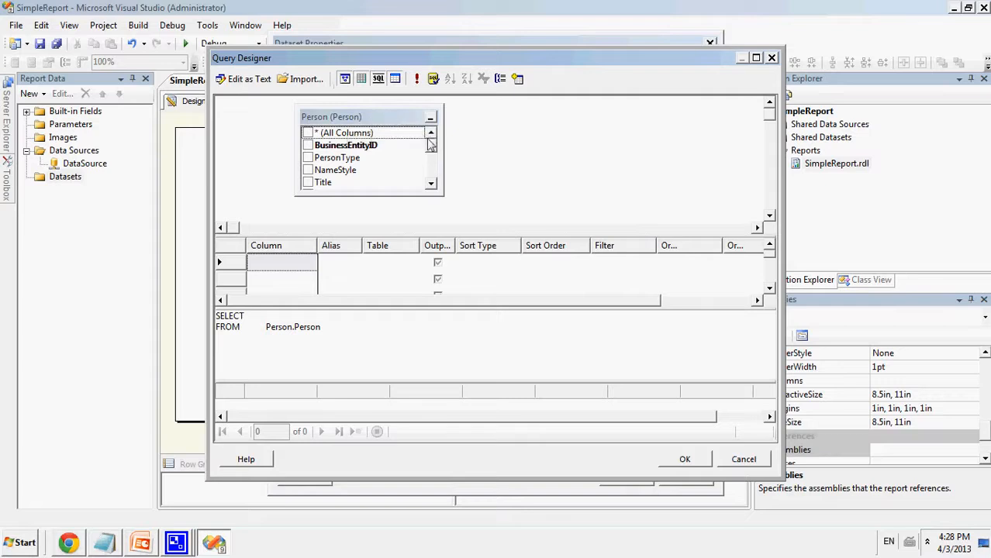
{"action": "left_click_drag", "start_coordinate": [434, 145], "coordinate": [434, 160]}
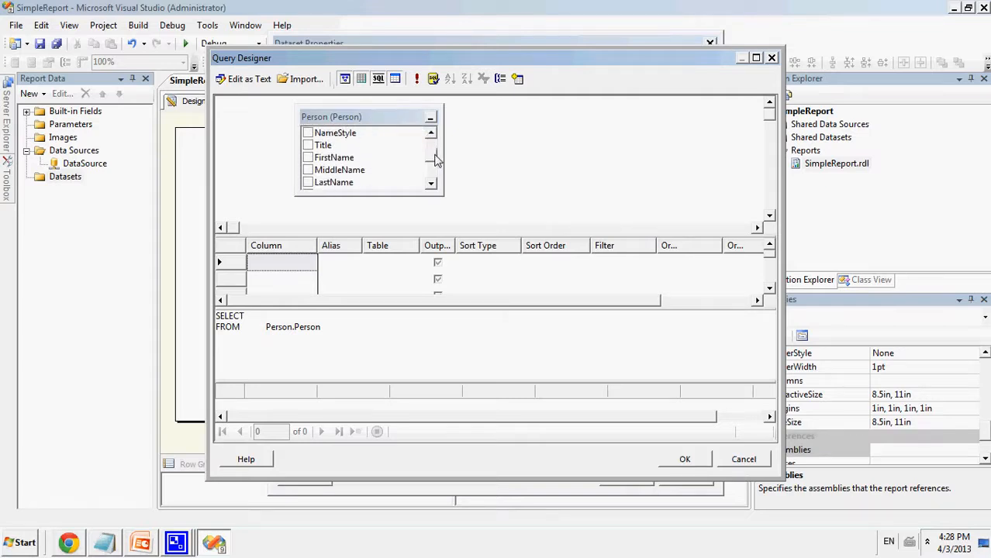
{"action": "left_click", "coordinate": [308, 158]}
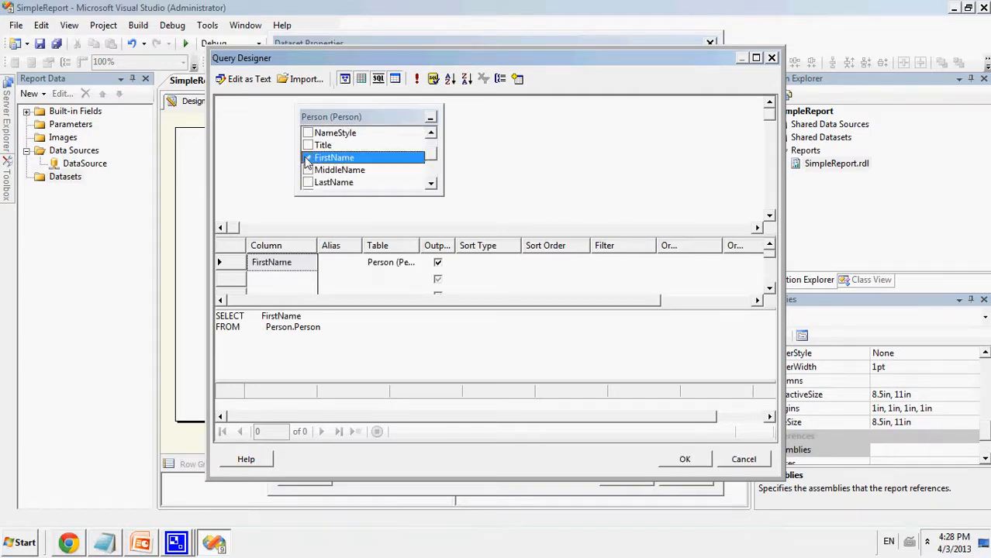
{"action": "left_click", "coordinate": [308, 169]}
{"action": "left_click", "coordinate": [308, 182]}
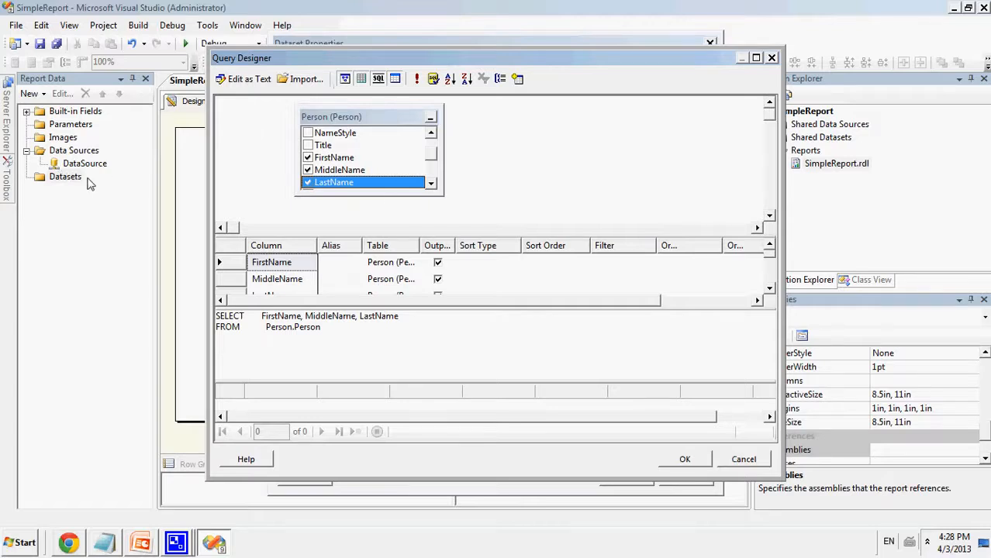
Accept the designed query and save the dataset in the report
{"action": "left_click", "coordinate": [685, 460]}
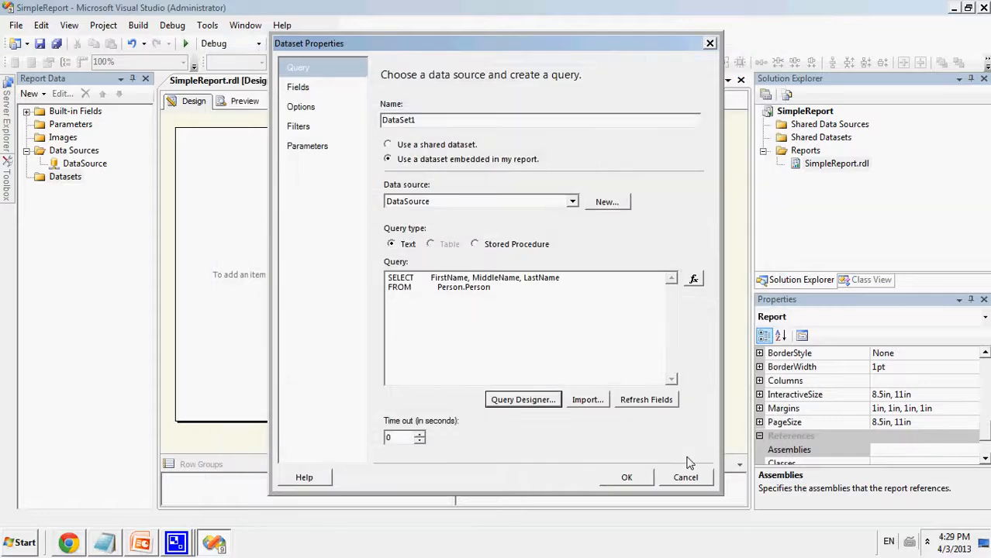
{"action": "left_click_drag", "start_coordinate": [591, 314], "coordinate": [364, 272]}
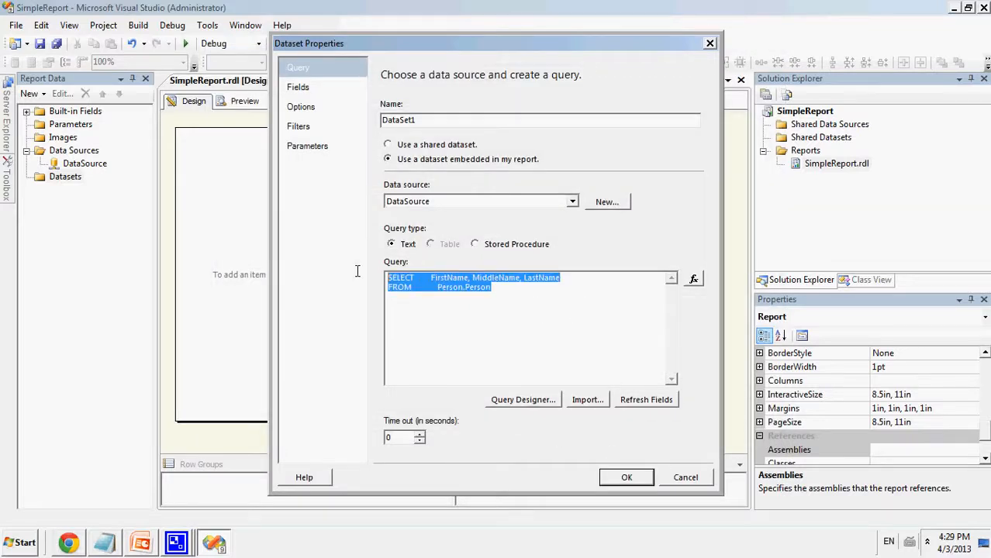
{"action": "left_click", "coordinate": [626, 477]}
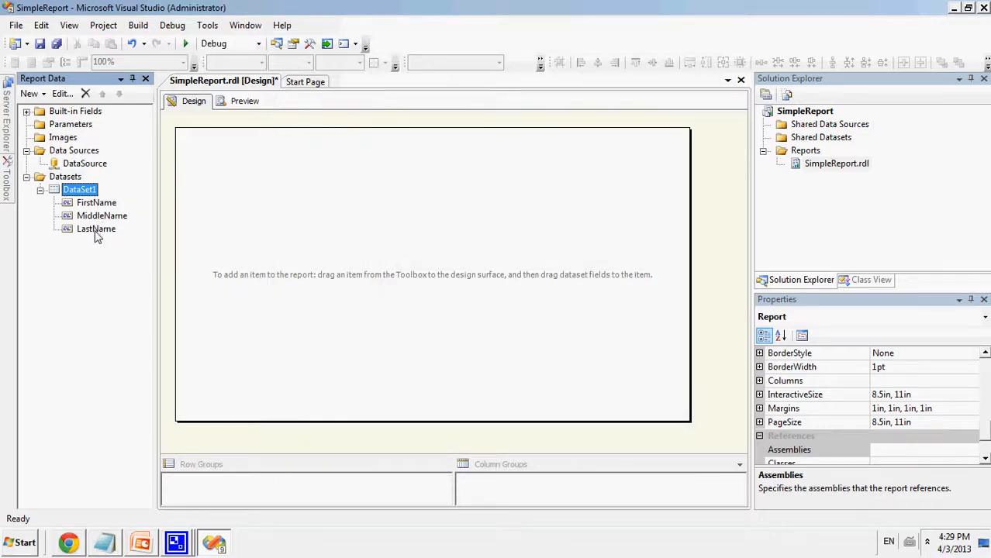
Place a Table report item near the middle of the report body
{"action": "mouse_move", "coordinate": [6, 182]}
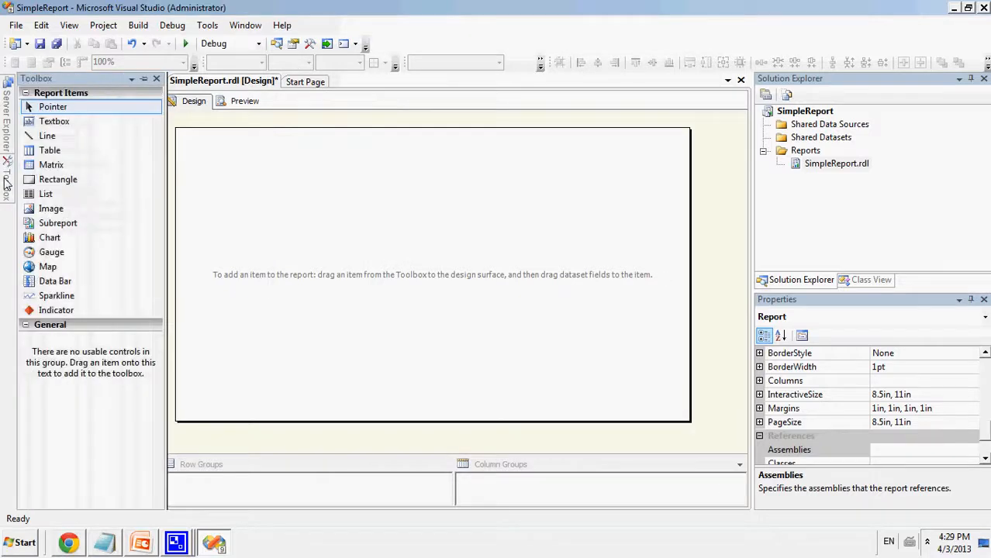
{"action": "left_click", "coordinate": [62, 152]}
{"action": "left_click_drag", "start_coordinate": [59, 152], "coordinate": [311, 214]}
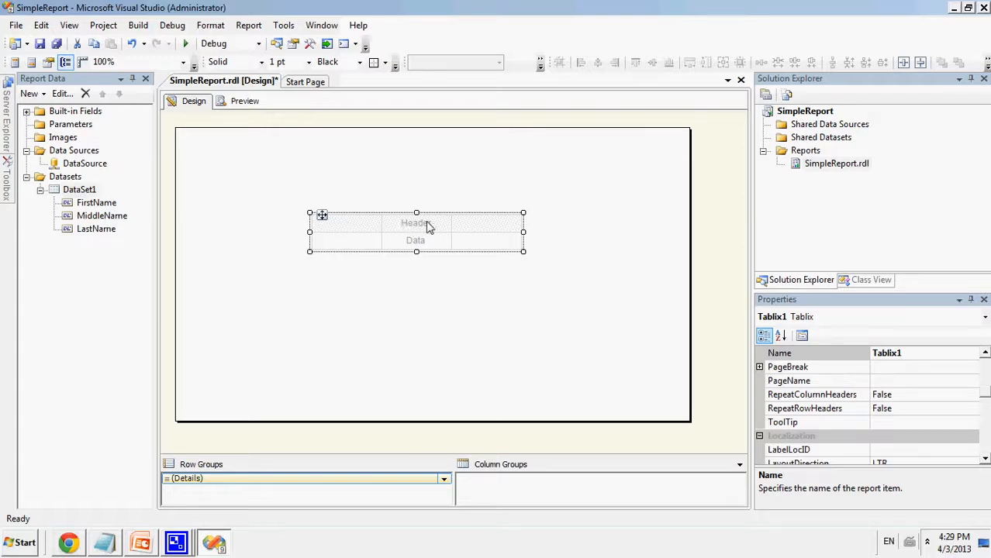
Fill the table's three columns with the dataset fields FirstName, MiddleName and LastName, in that order
{"action": "left_click", "coordinate": [85, 205]}
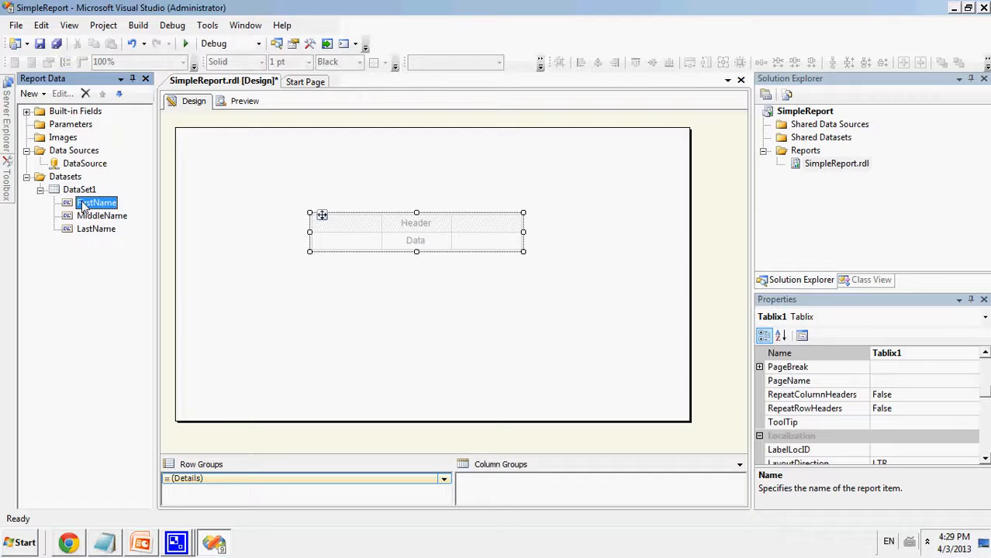
{"action": "left_click_drag", "start_coordinate": [84, 205], "coordinate": [331, 223]}
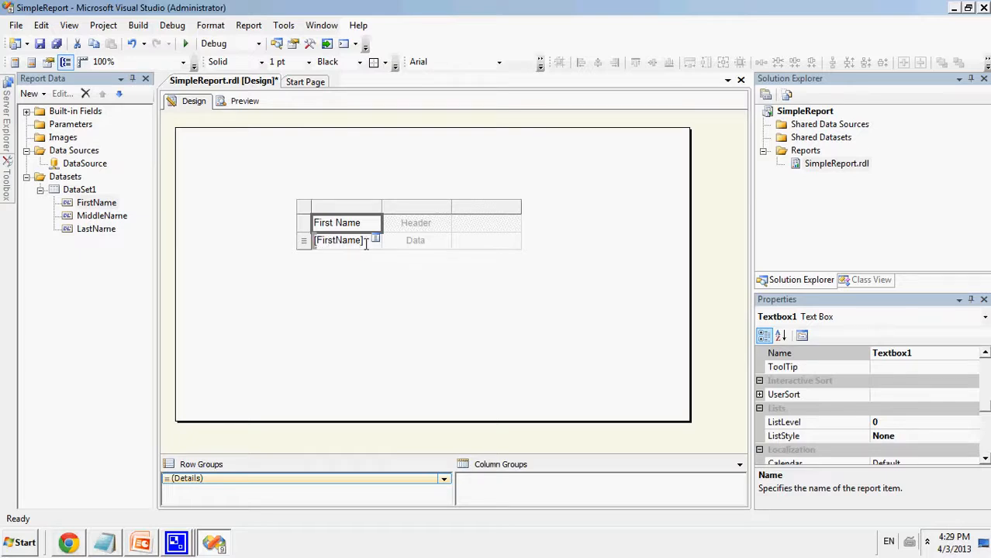
{"action": "left_click_drag", "start_coordinate": [99, 220], "coordinate": [419, 234]}
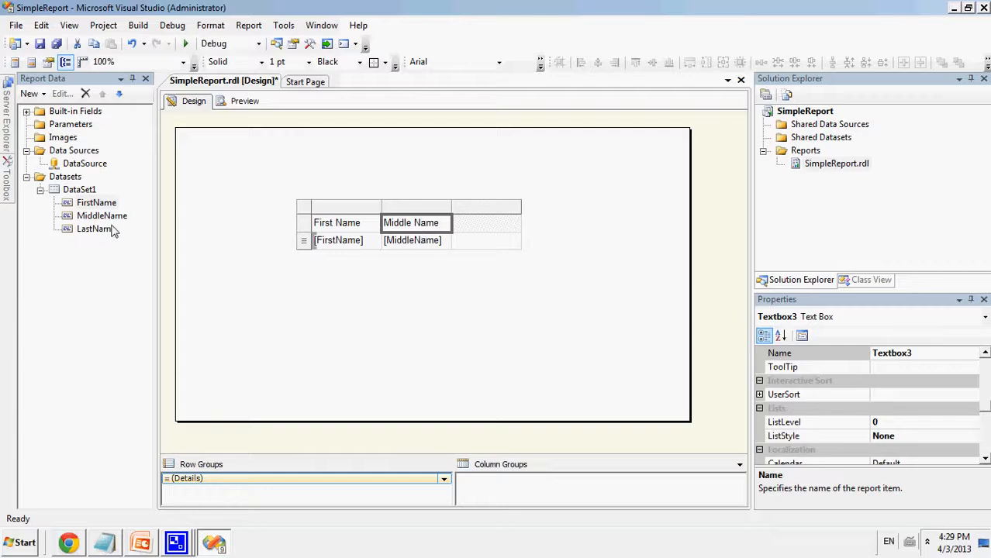
{"action": "left_click_drag", "start_coordinate": [112, 230], "coordinate": [467, 223]}
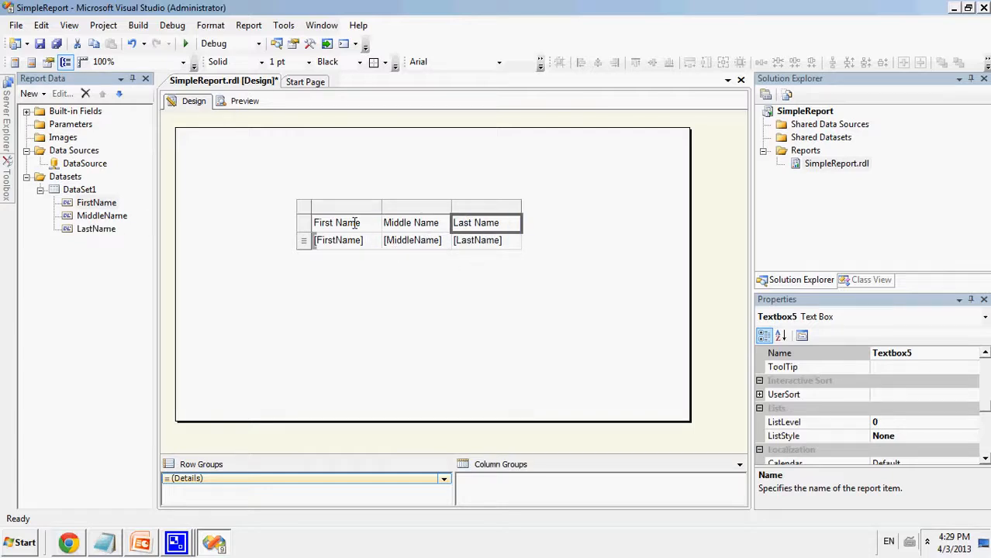
Shift the table slightly to the right in the report body, then preview the report and return to its design
{"action": "left_click", "coordinate": [304, 215]}
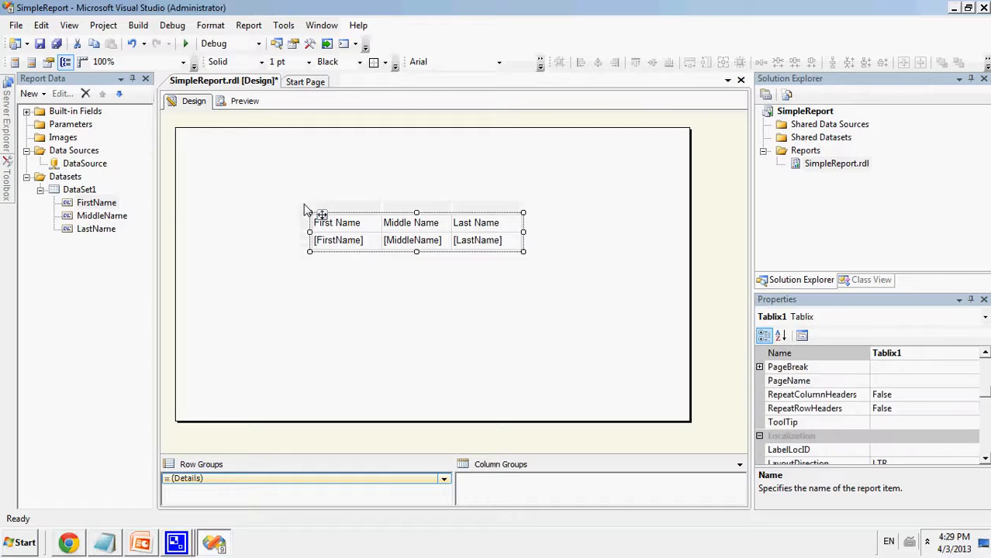
{"action": "left_click_drag", "start_coordinate": [311, 211], "coordinate": [347, 213]}
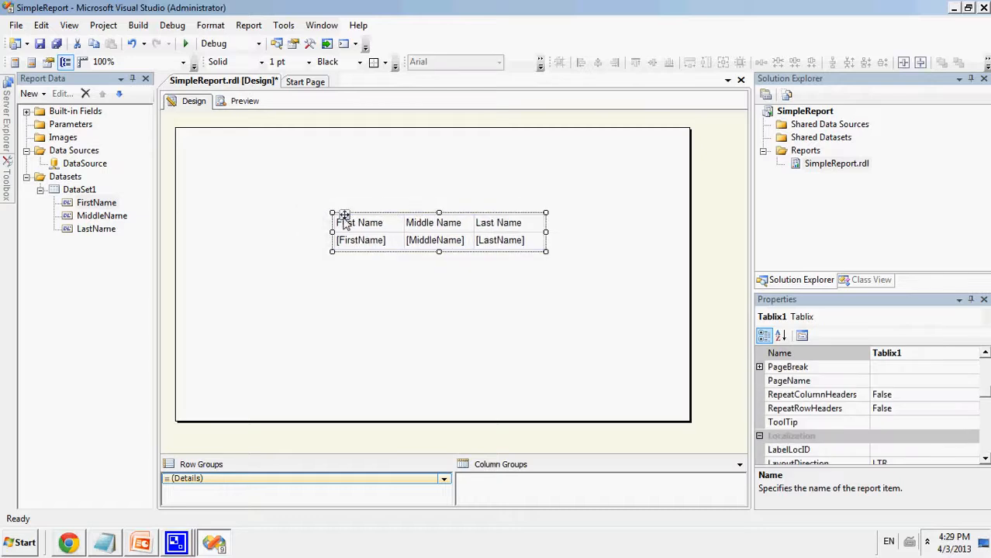
{"action": "left_click", "coordinate": [235, 108]}
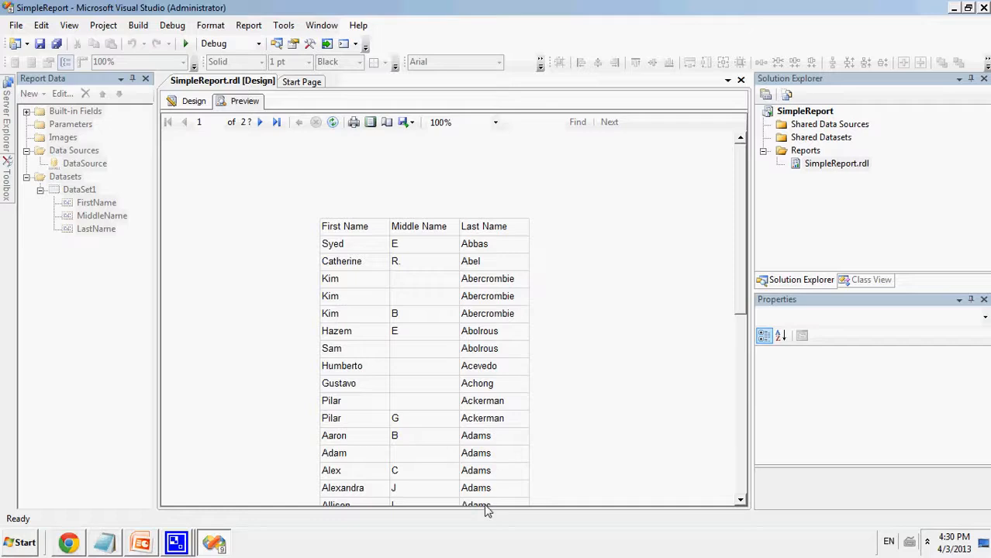
{"action": "left_click", "coordinate": [190, 103]}
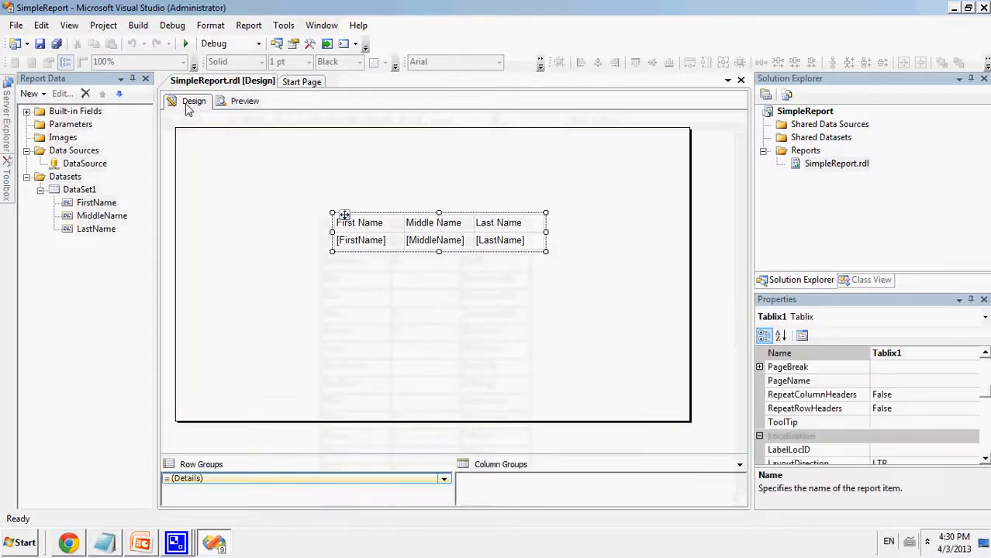
Change the table's first column header text to FName
{"action": "left_click", "coordinate": [389, 234]}
{"action": "left_click", "coordinate": [387, 222]}
{"action": "left_click", "coordinate": [385, 223]}
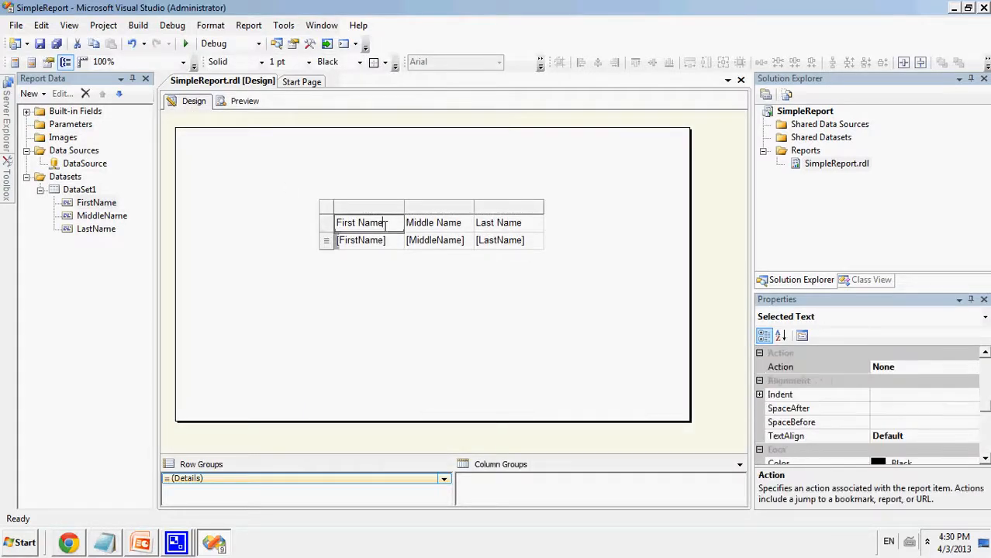
{"action": "double_click", "coordinate": [372, 223]}
{"action": "left_click", "coordinate": [372, 224]}
{"action": "left_click_drag", "start_coordinate": [394, 223], "coordinate": [345, 221]}
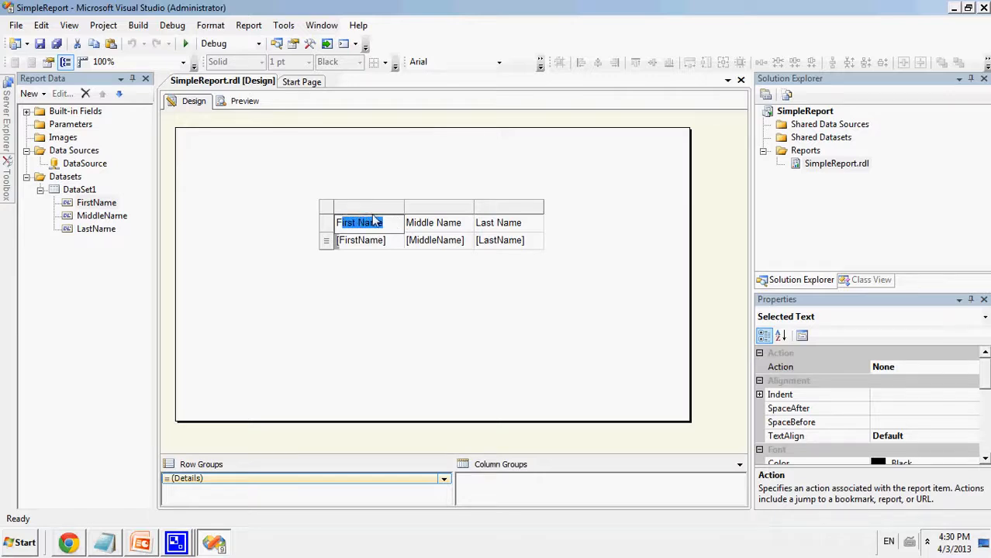
{"action": "type", "text": "FNam"}
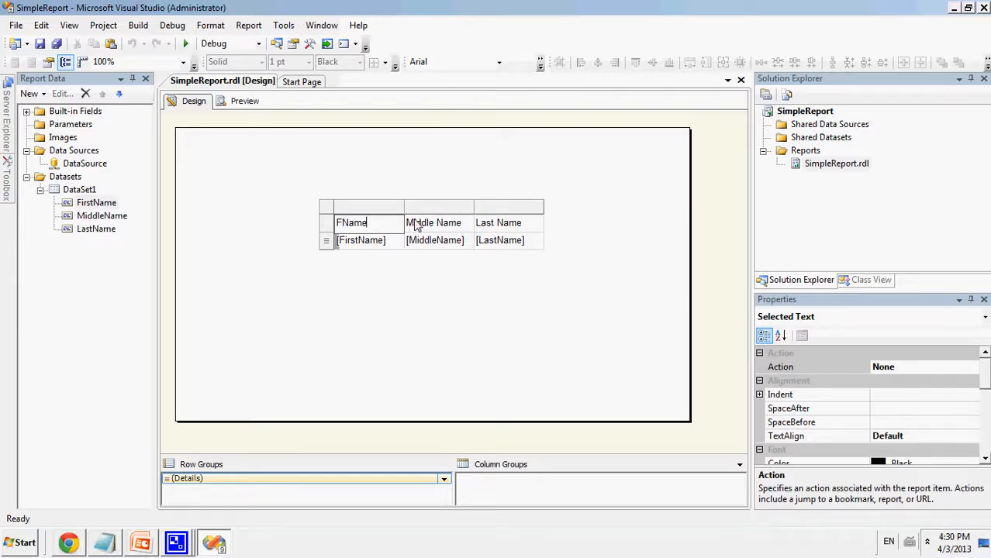
Change the table's second column header to MName, then preview the report and return to its design
{"action": "left_click", "coordinate": [416, 224]}
{"action": "double_click", "coordinate": [418, 223]}
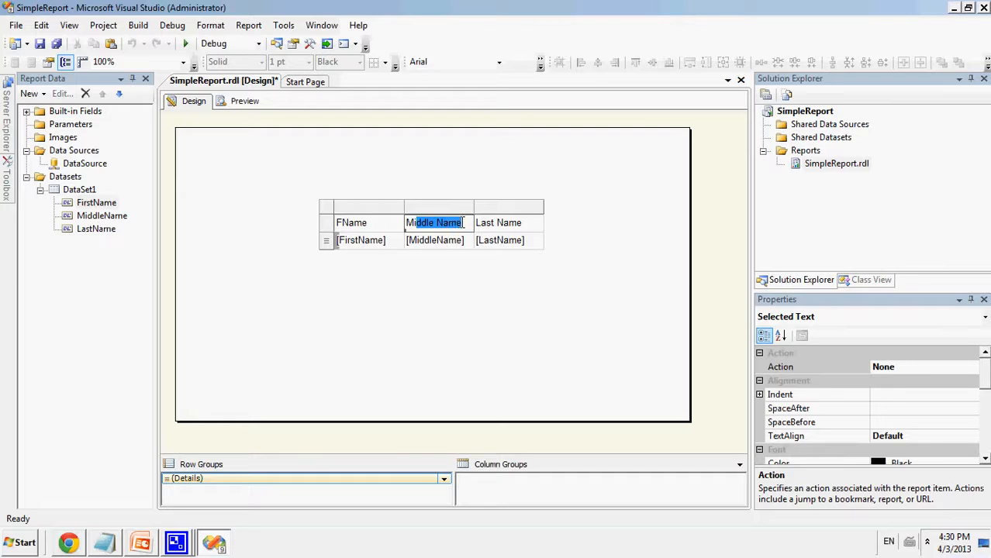
{"action": "key", "text": "BackSpace"}
{"action": "type", "text": "Name"}
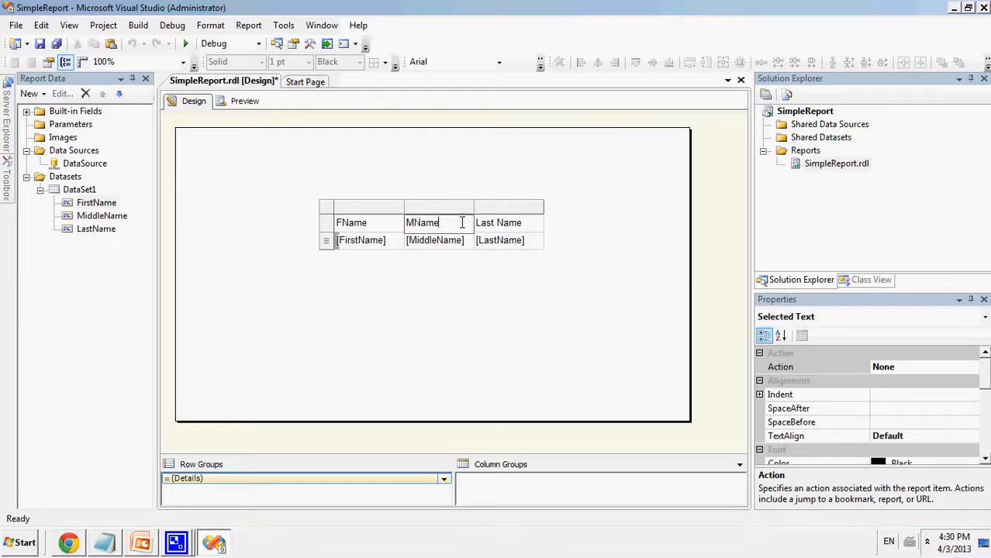
{"action": "left_click", "coordinate": [467, 326]}
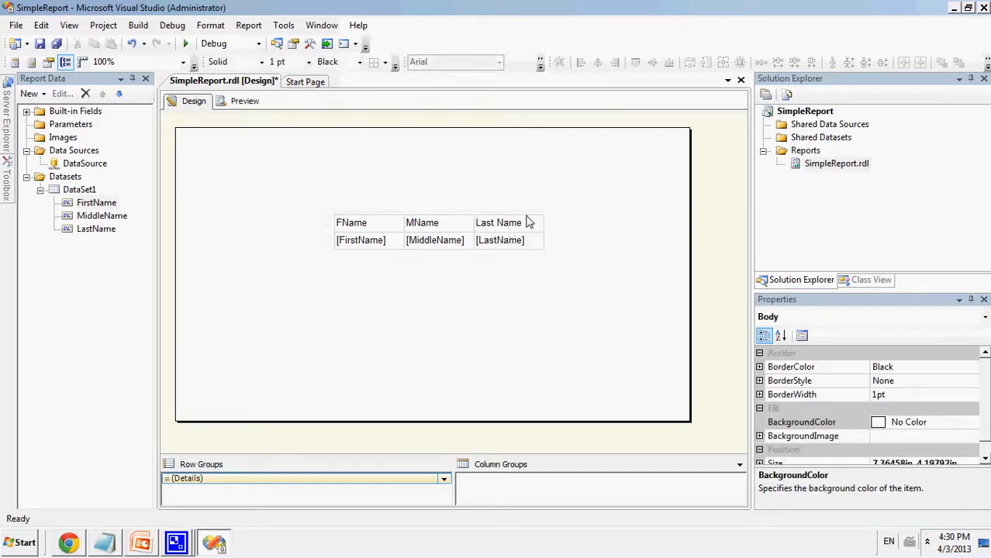
{"action": "left_click", "coordinate": [244, 100]}
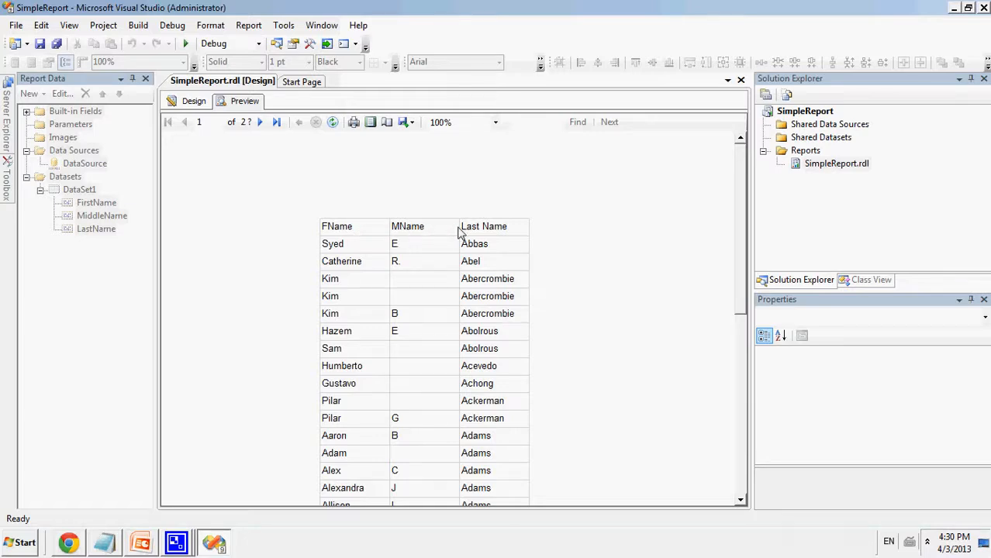
{"action": "left_click", "coordinate": [192, 105]}
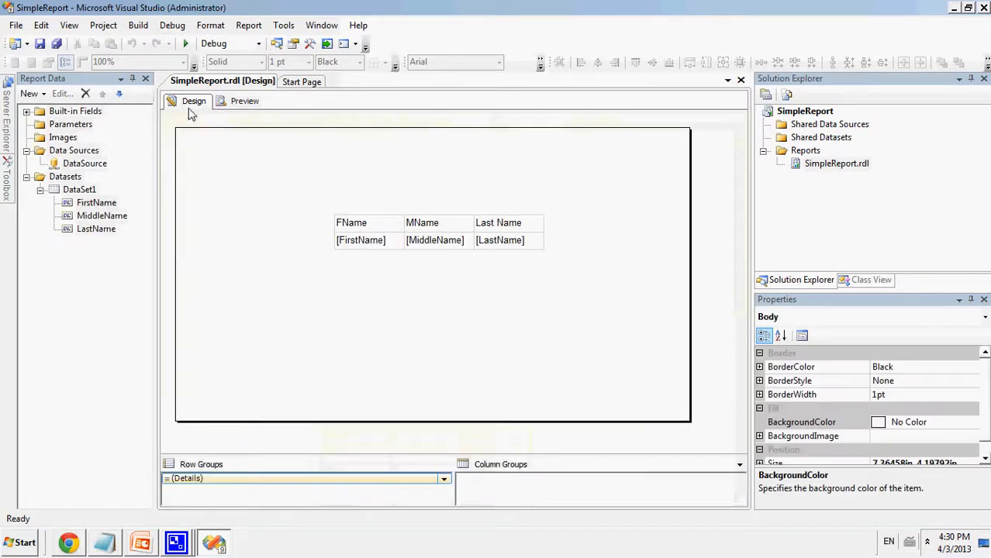
Give the FName header cell an Aqua fill color, then preview the report and return to its design
{"action": "left_click", "coordinate": [339, 222]}
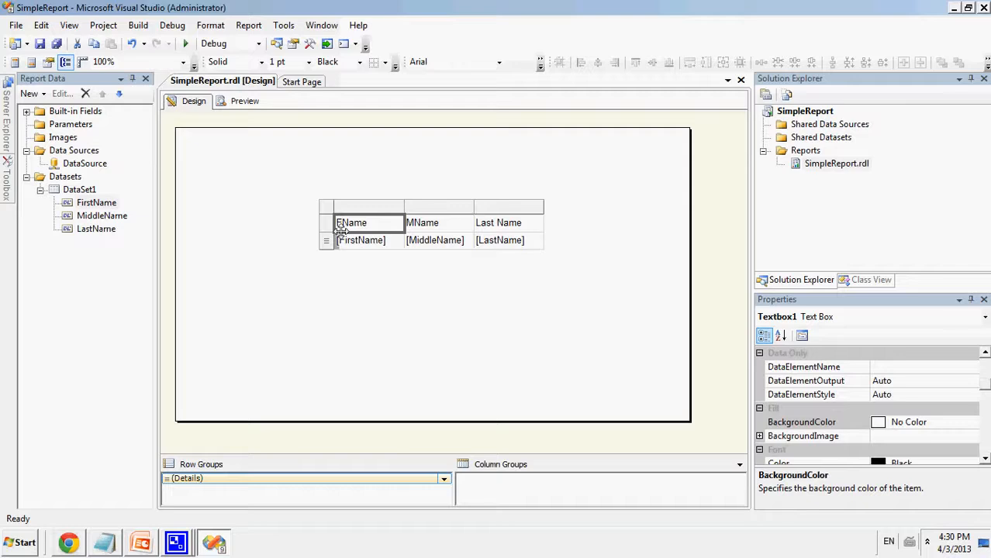
{"action": "right_click", "coordinate": [340, 230]}
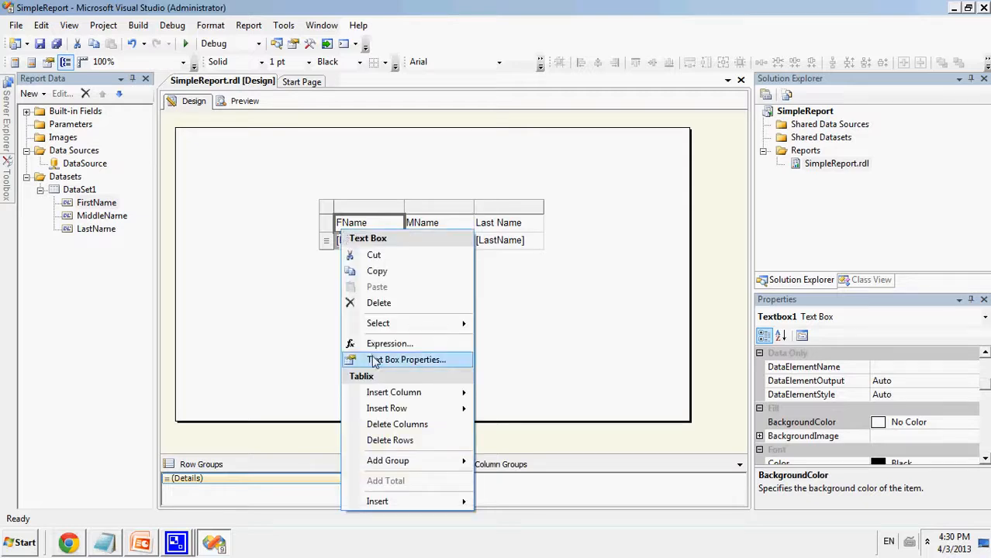
{"action": "left_click", "coordinate": [423, 360]}
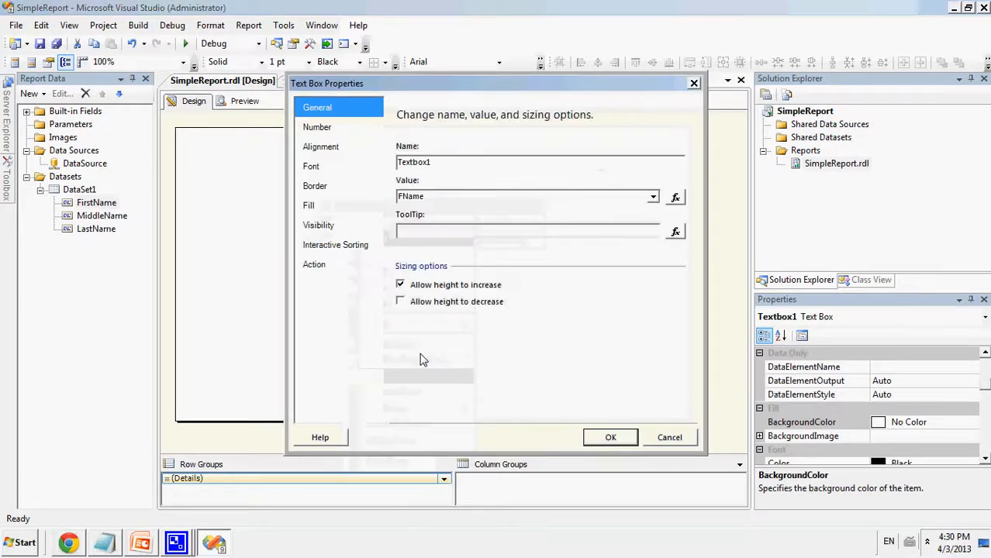
{"action": "left_click", "coordinate": [341, 205]}
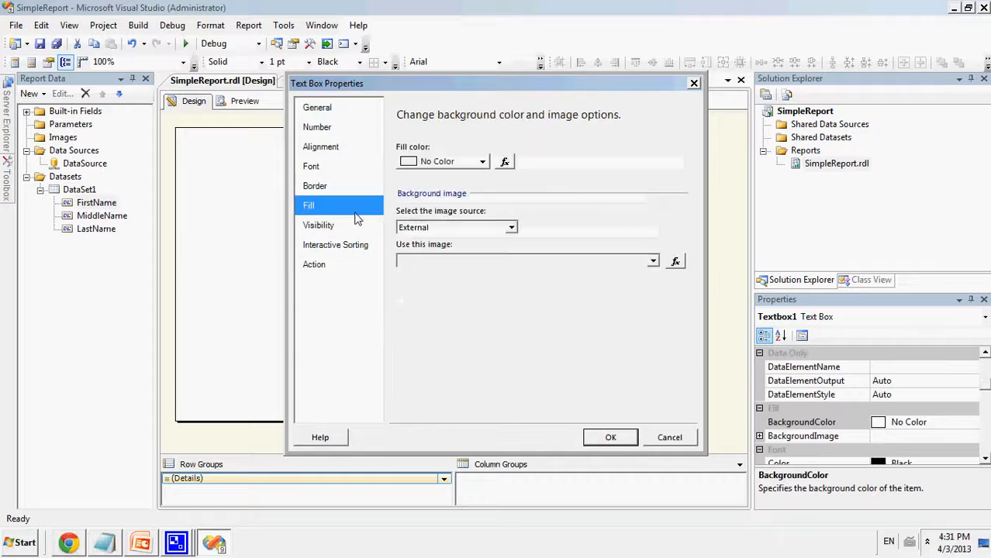
{"action": "left_click", "coordinate": [474, 172]}
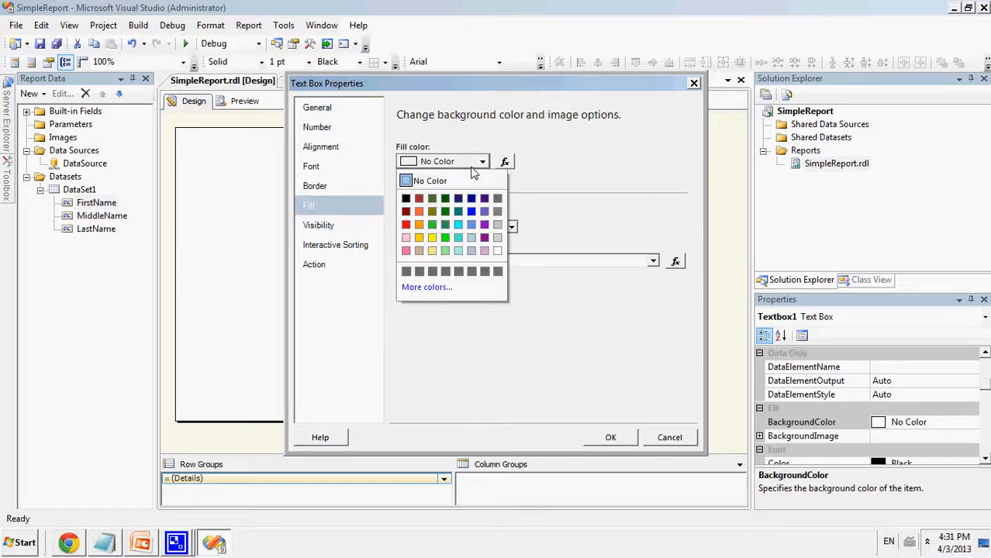
{"action": "left_click", "coordinate": [458, 224]}
{"action": "left_click", "coordinate": [593, 438]}
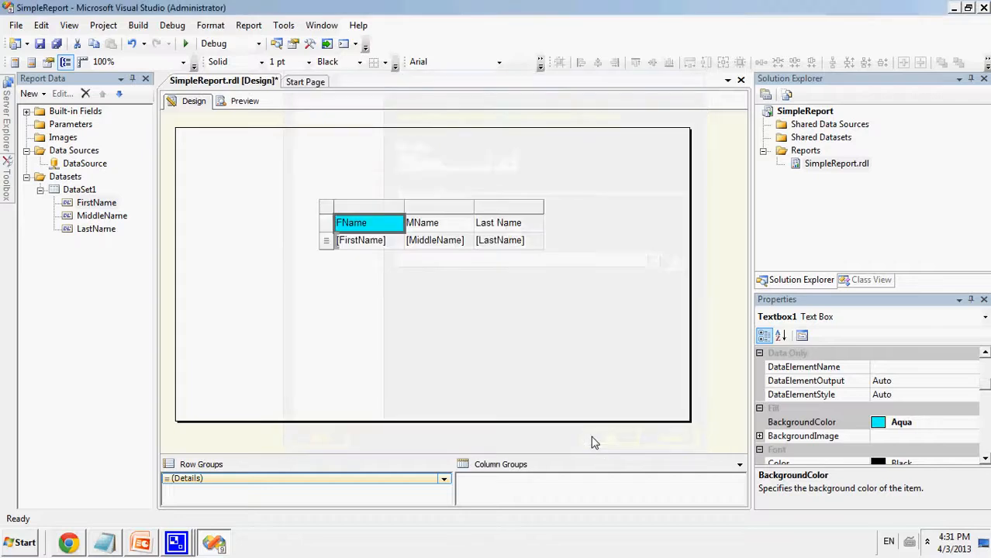
{"action": "left_click", "coordinate": [406, 310]}
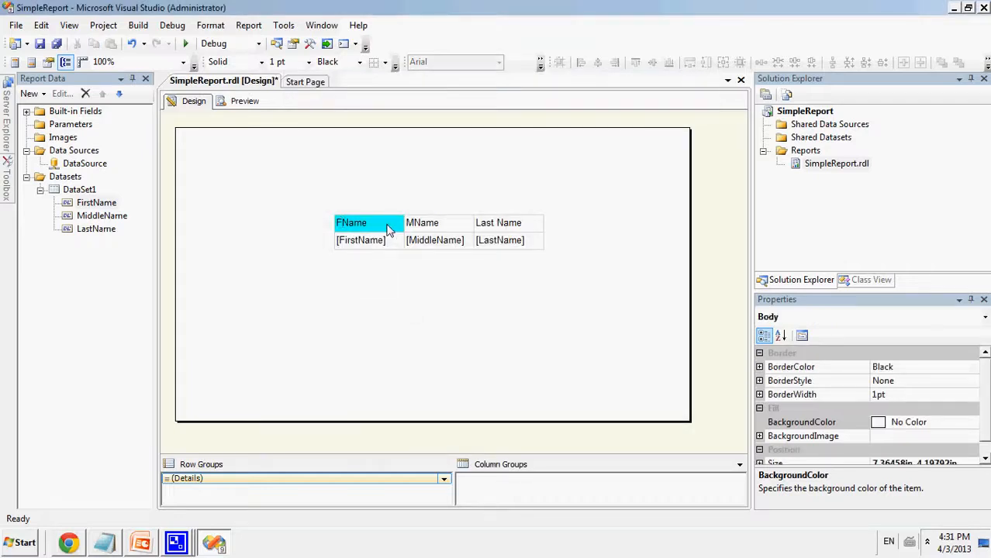
{"action": "left_click", "coordinate": [235, 106]}
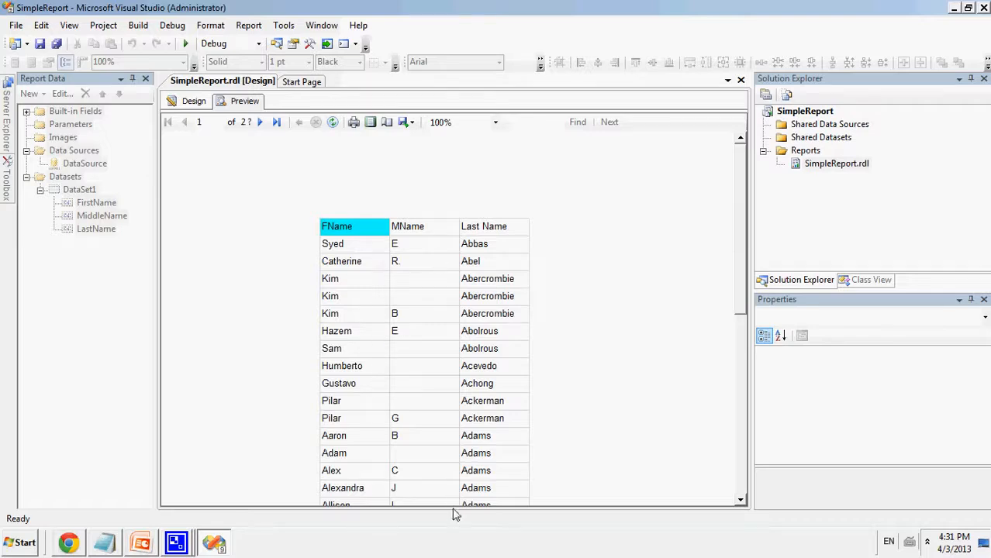
{"action": "left_click", "coordinate": [186, 101]}
Move the whole table slightly upward in the report body
{"action": "left_click", "coordinate": [352, 222]}
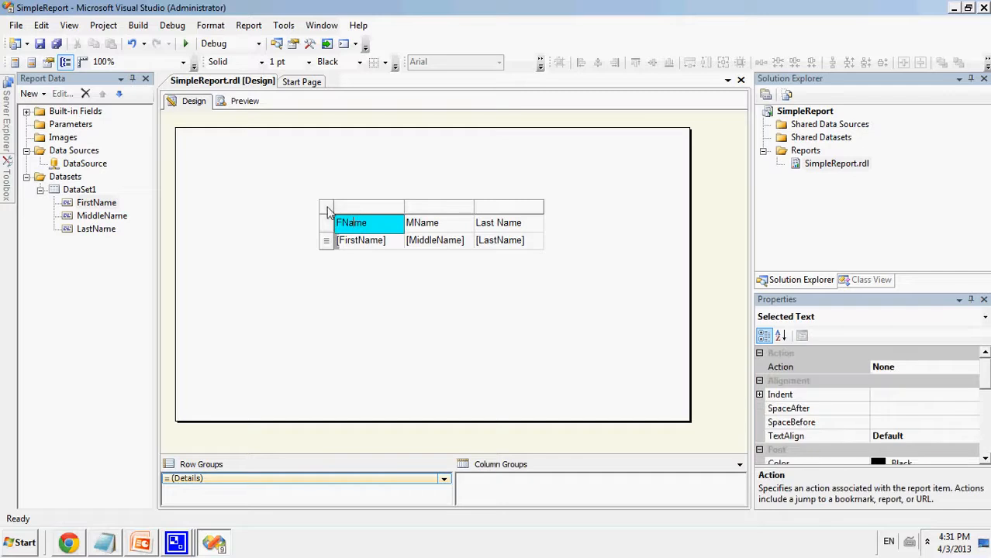
{"action": "left_click", "coordinate": [329, 208]}
{"action": "mouse_move", "coordinate": [347, 213]}
{"action": "left_mouse_down"}
{"action": "mouse_move", "coordinate": [273, 170]}
{"action": "mouse_move", "coordinate": [361, 195]}
{"action": "mouse_move", "coordinate": [345, 186]}
{"action": "mouse_move", "coordinate": [341, 197]}
{"action": "left_mouse_up"}
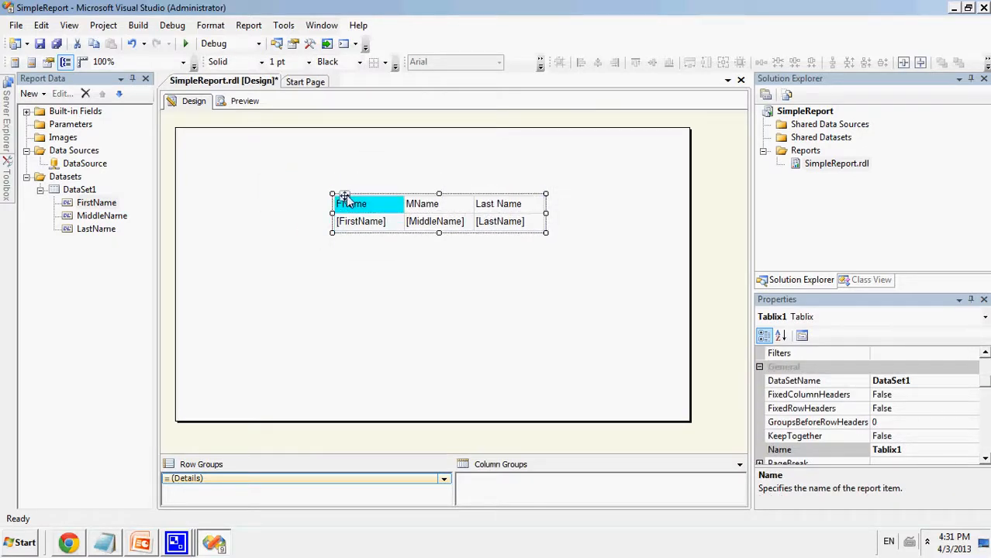
{"action": "left_click", "coordinate": [276, 231]}
Insert an Image report item below the table, importing Iq8gCxS.jpg from the Desktop's war folder as an embedded image
{"action": "mouse_move", "coordinate": [6, 185]}
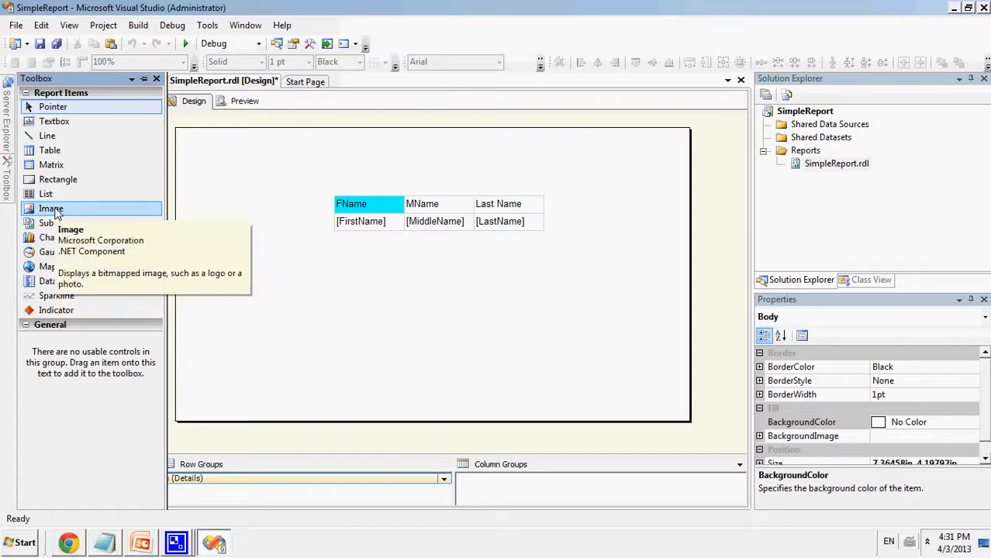
{"action": "left_click_drag", "start_coordinate": [56, 214], "coordinate": [478, 300]}
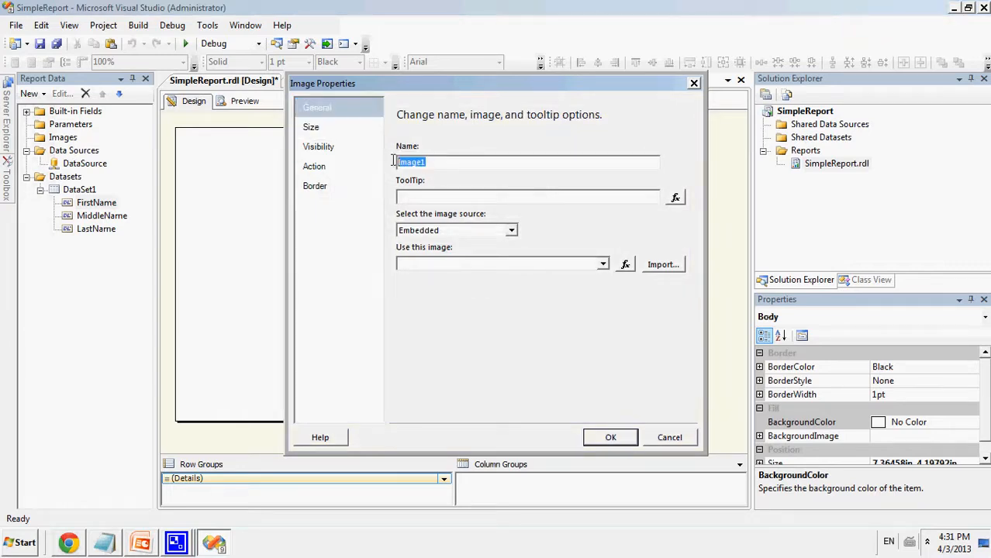
{"action": "left_click", "coordinate": [662, 264]}
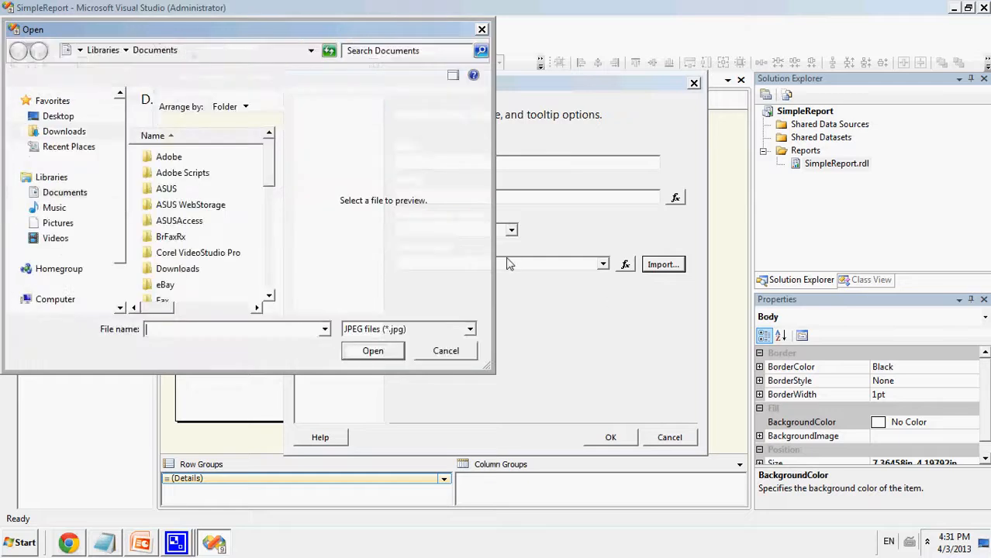
{"action": "left_click", "coordinate": [58, 116]}
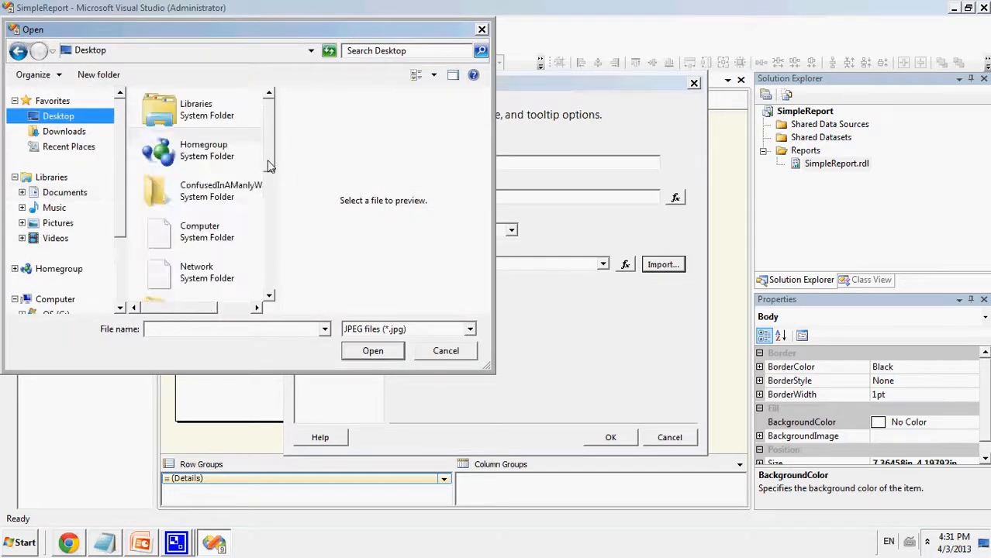
{"action": "left_click_drag", "start_coordinate": [267, 163], "coordinate": [277, 288]}
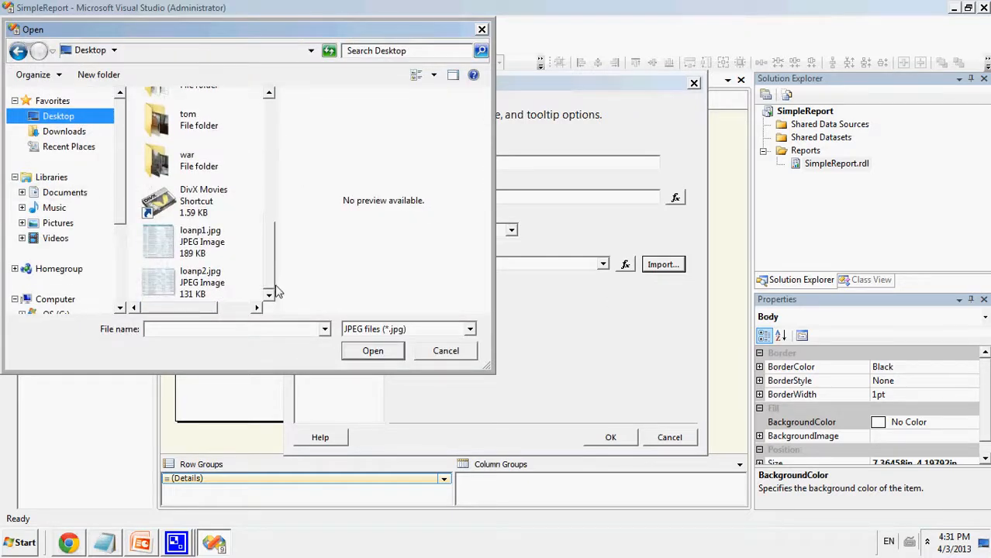
{"action": "double_click", "coordinate": [218, 172]}
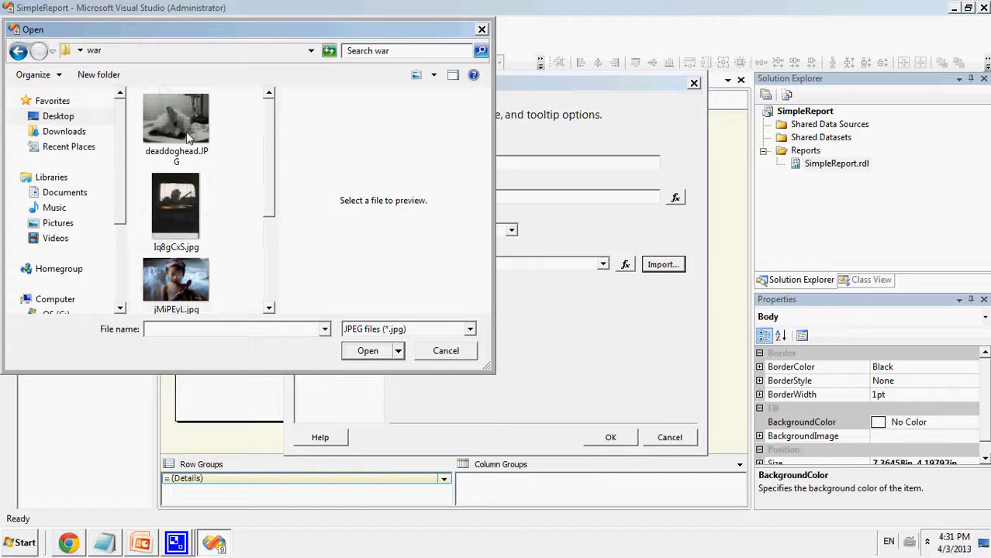
{"action": "left_click", "coordinate": [196, 291]}
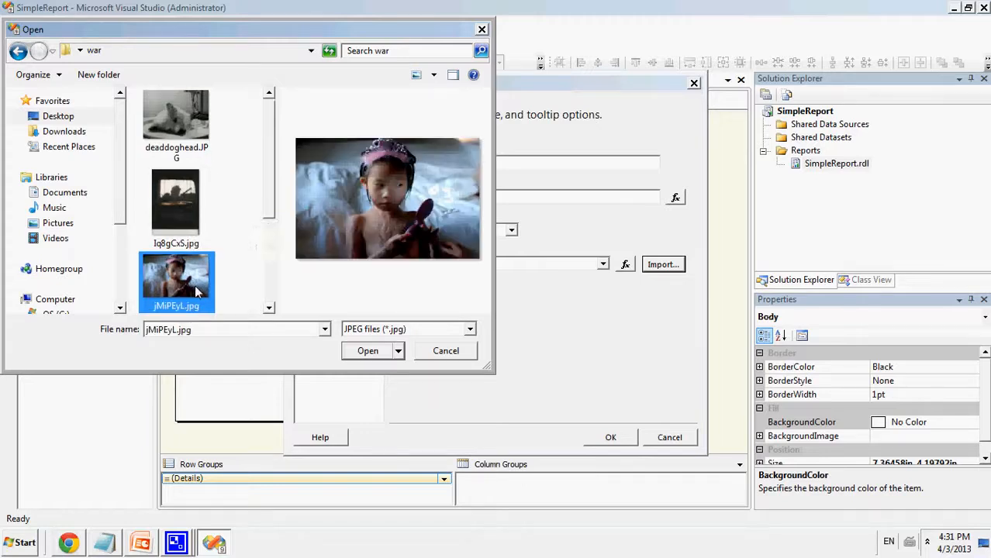
{"action": "left_click", "coordinate": [163, 209]}
{"action": "left_click", "coordinate": [368, 351]}
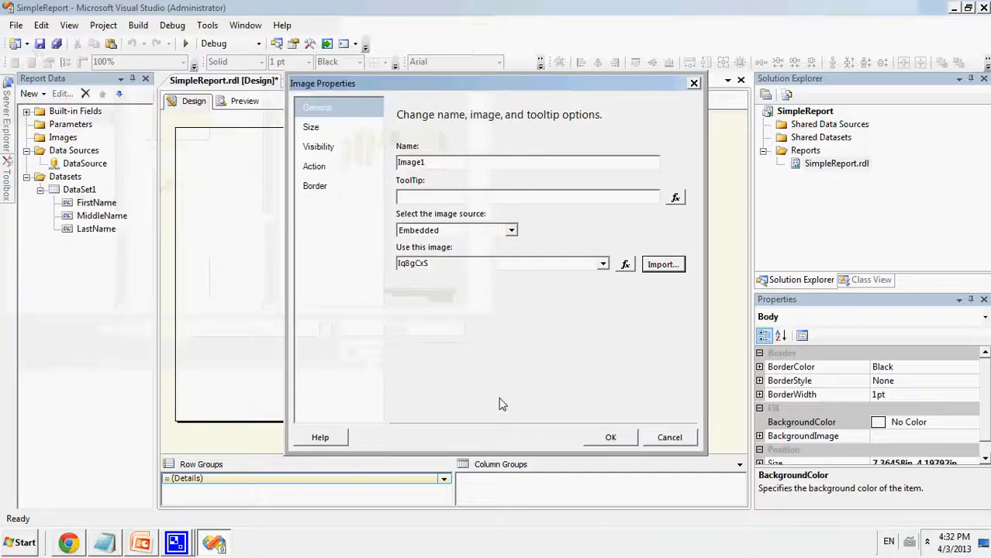
{"action": "left_click", "coordinate": [601, 436]}
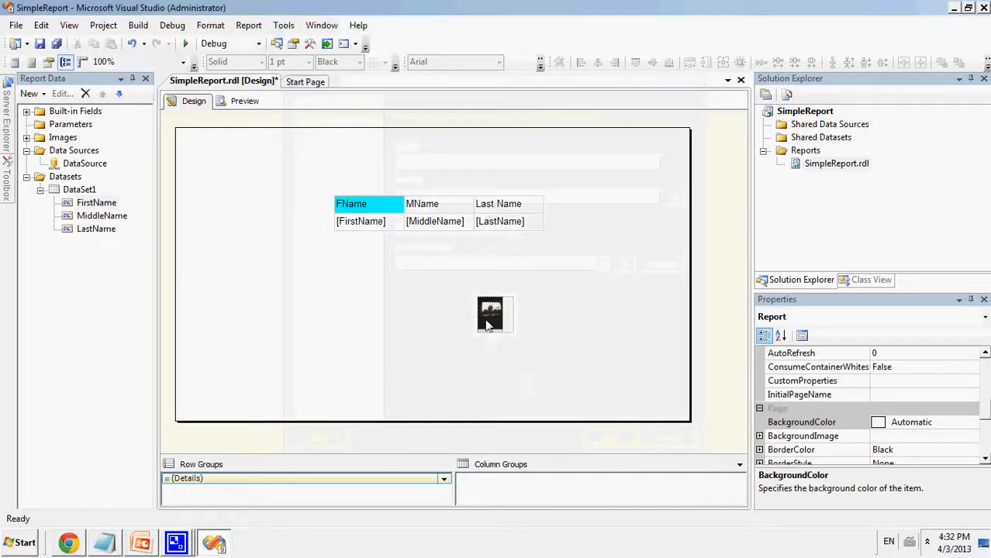
Enlarge the image and position it along the left side of the report body
{"action": "left_click_drag", "start_coordinate": [487, 324], "coordinate": [368, 422]}
{"action": "left_click_drag", "start_coordinate": [314, 373], "coordinate": [273, 298]}
Move the table up and right so it clears the image, then shift the image slightly upward
{"action": "left_click", "coordinate": [411, 201]}
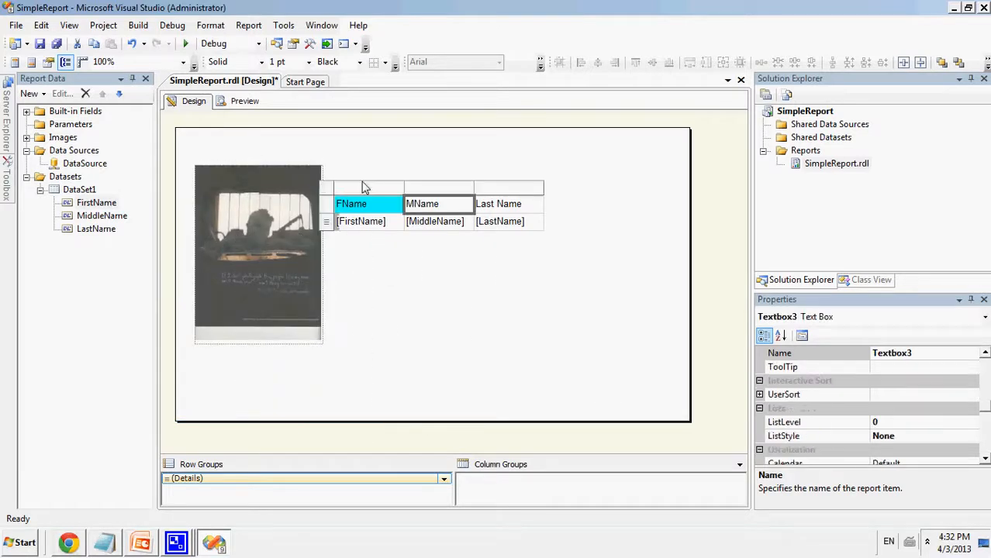
{"action": "left_click", "coordinate": [329, 189]}
{"action": "left_click_drag", "start_coordinate": [342, 196], "coordinate": [414, 167]}
{"action": "left_click", "coordinate": [406, 251]}
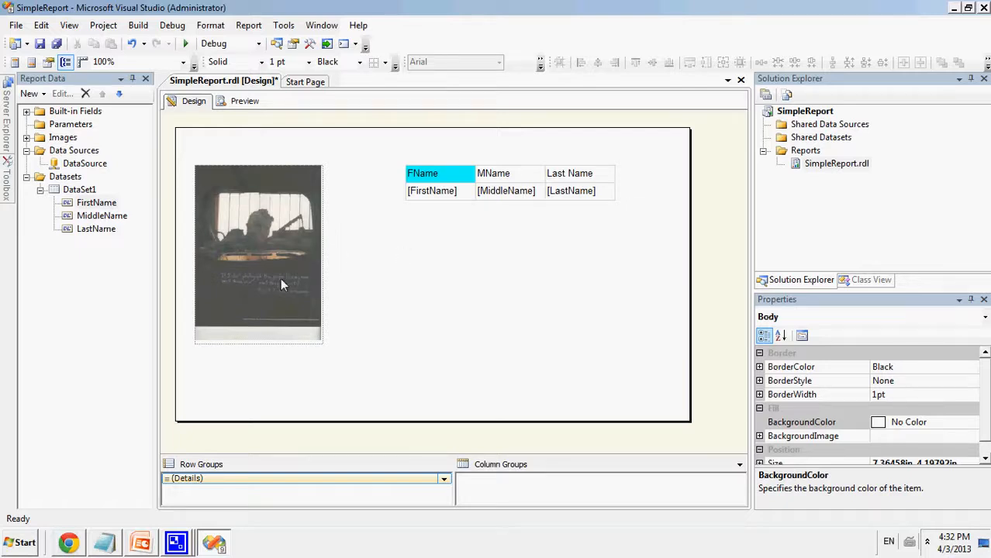
{"action": "left_click_drag", "start_coordinate": [281, 285], "coordinate": [278, 257]}
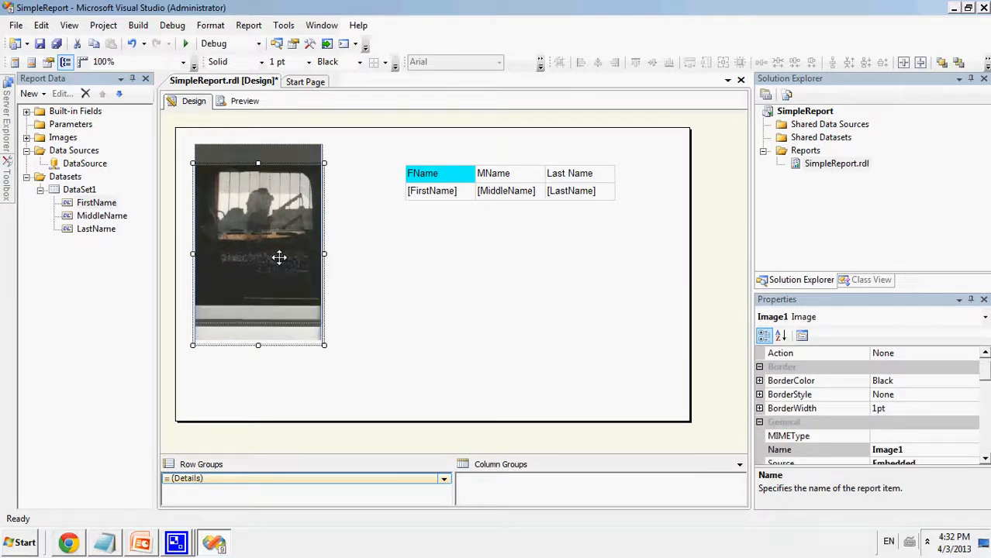
{"action": "left_click", "coordinate": [451, 323]}
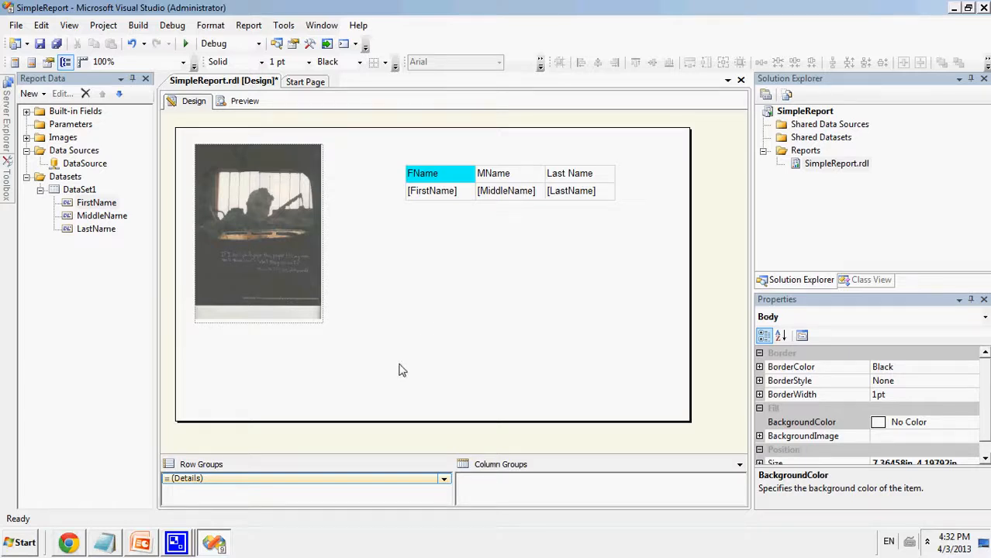
{"action": "mouse_move", "coordinate": [177, 543]}
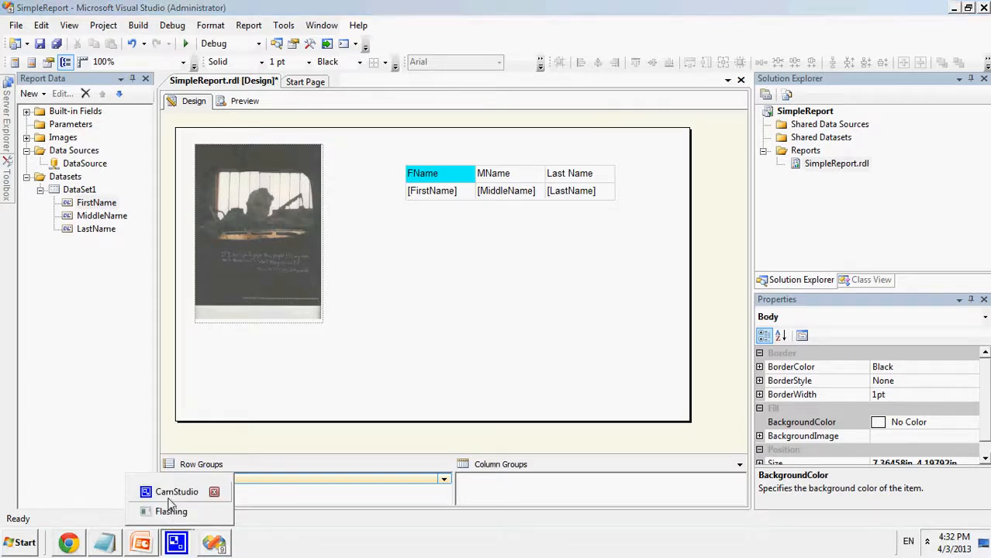